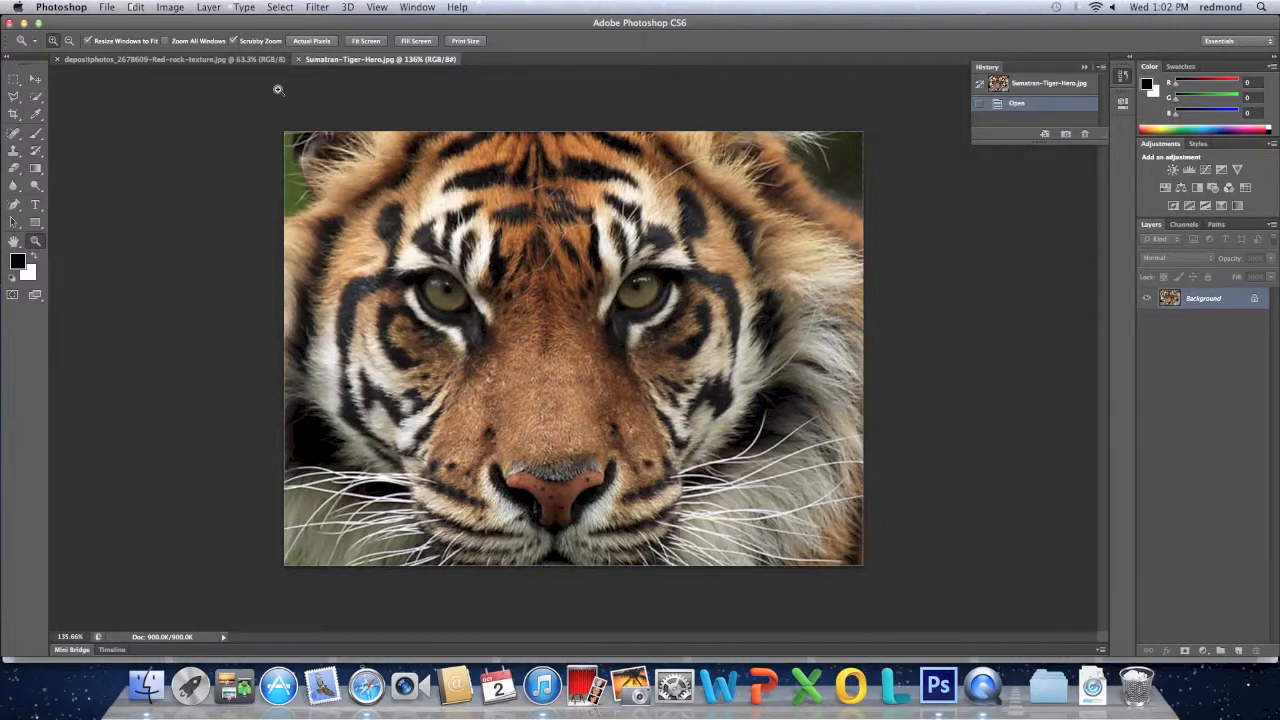
Step: Apply a Brightness/Contrast adjustment to the tiger photo with brightness 50 and contrast 32
click(278, 90)
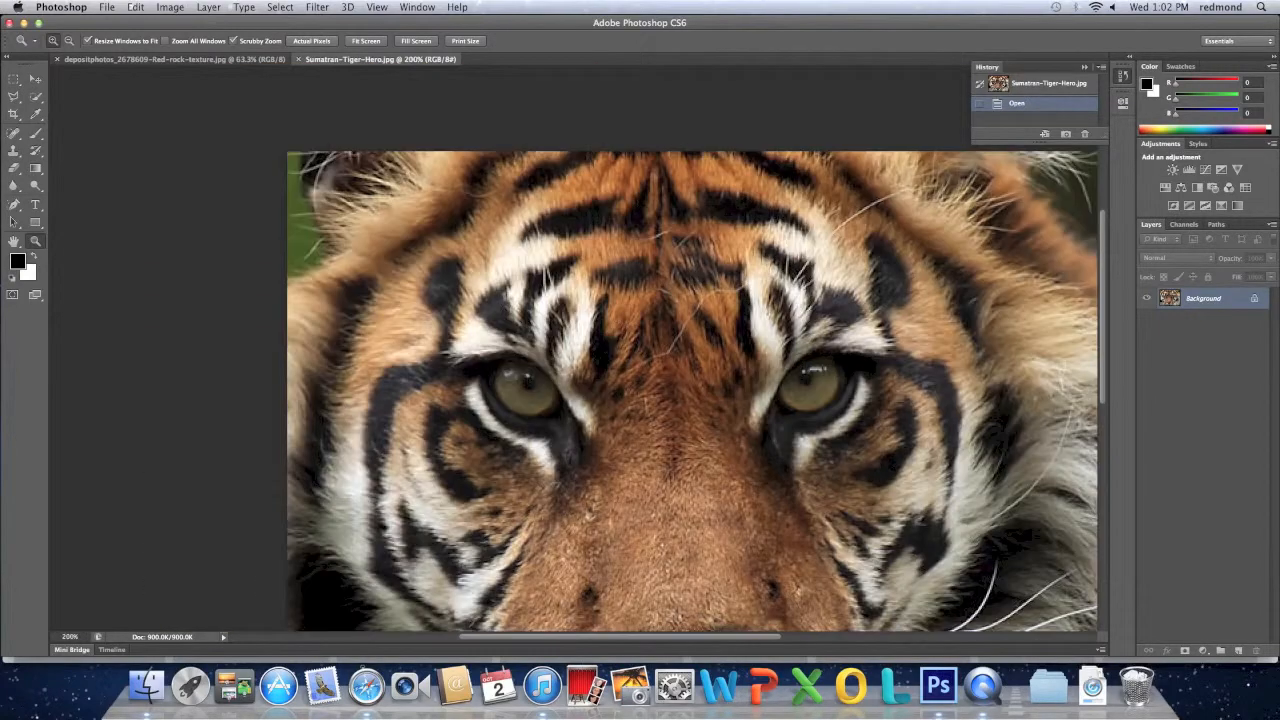
drag(449, 241, 420, 236)
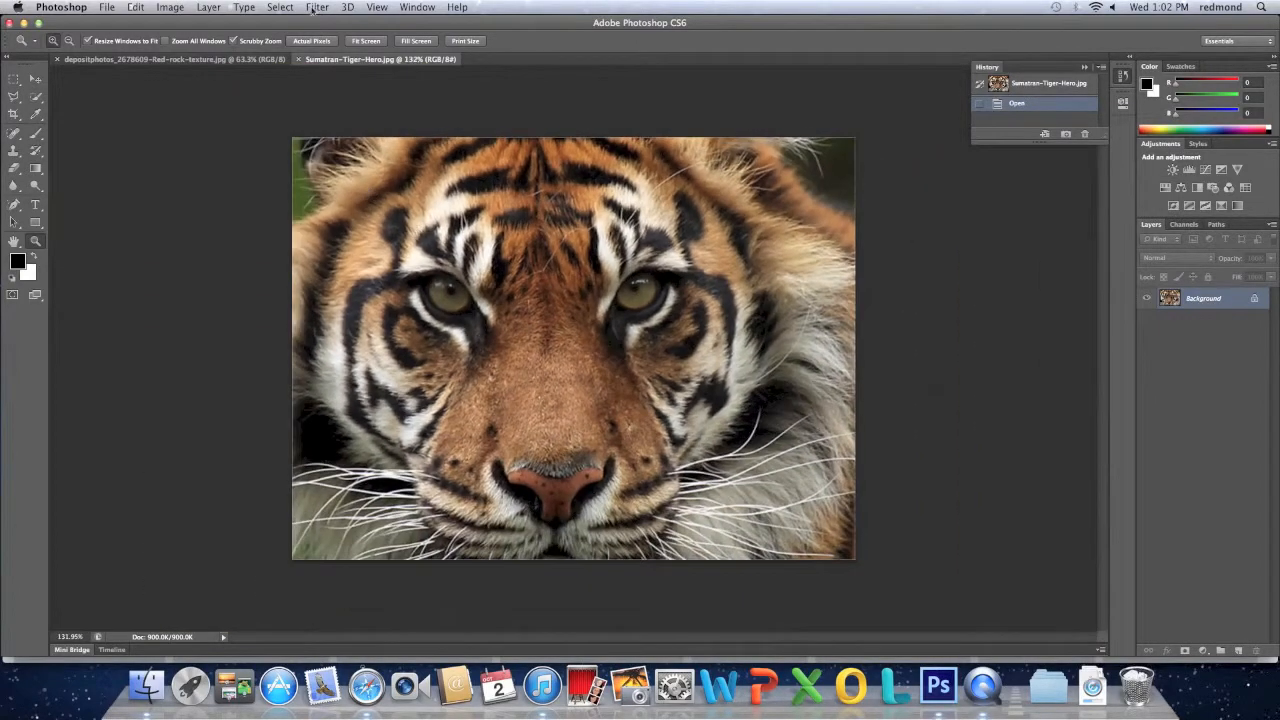
click(172, 8)
mouse_move(193, 50)
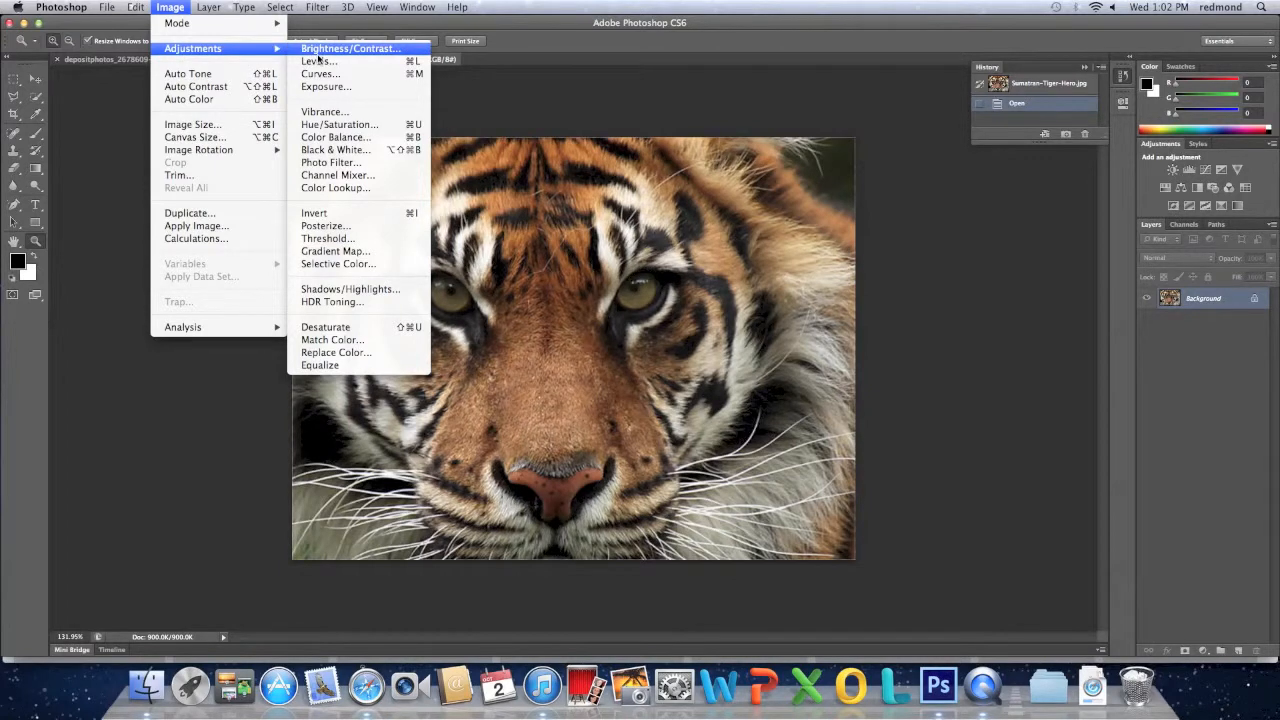
click(318, 50)
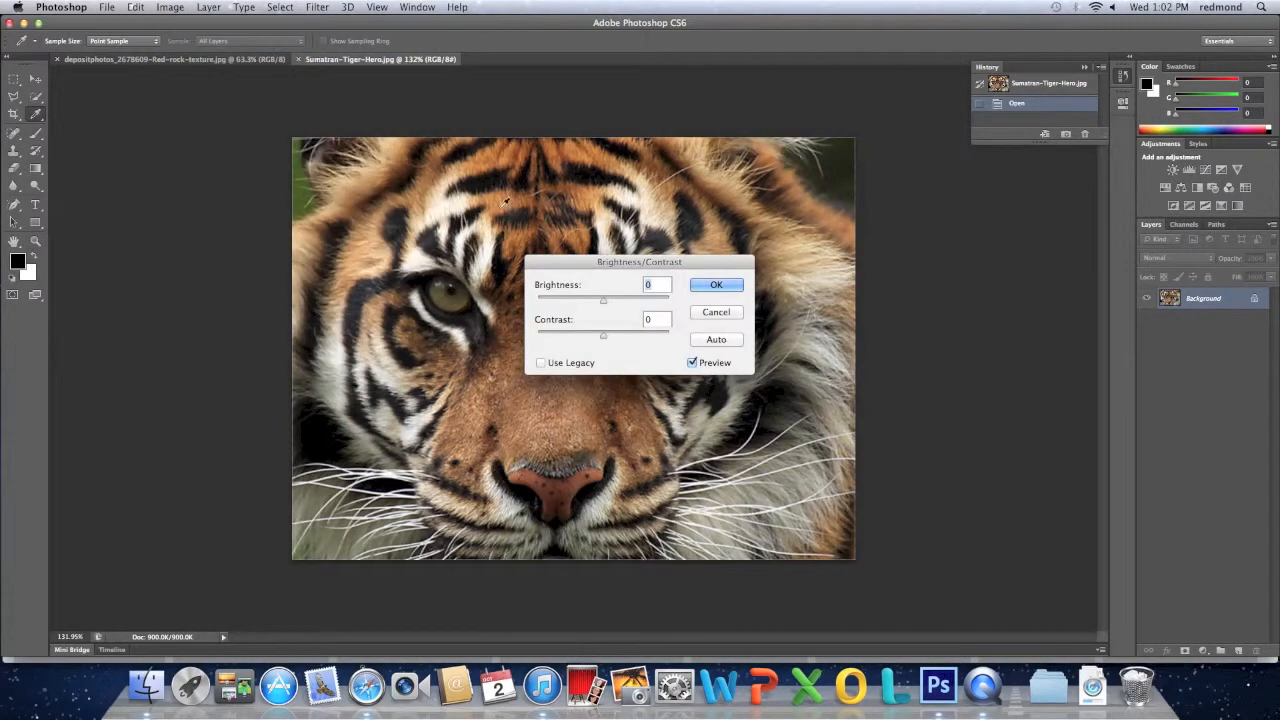
drag(605, 303, 627, 338)
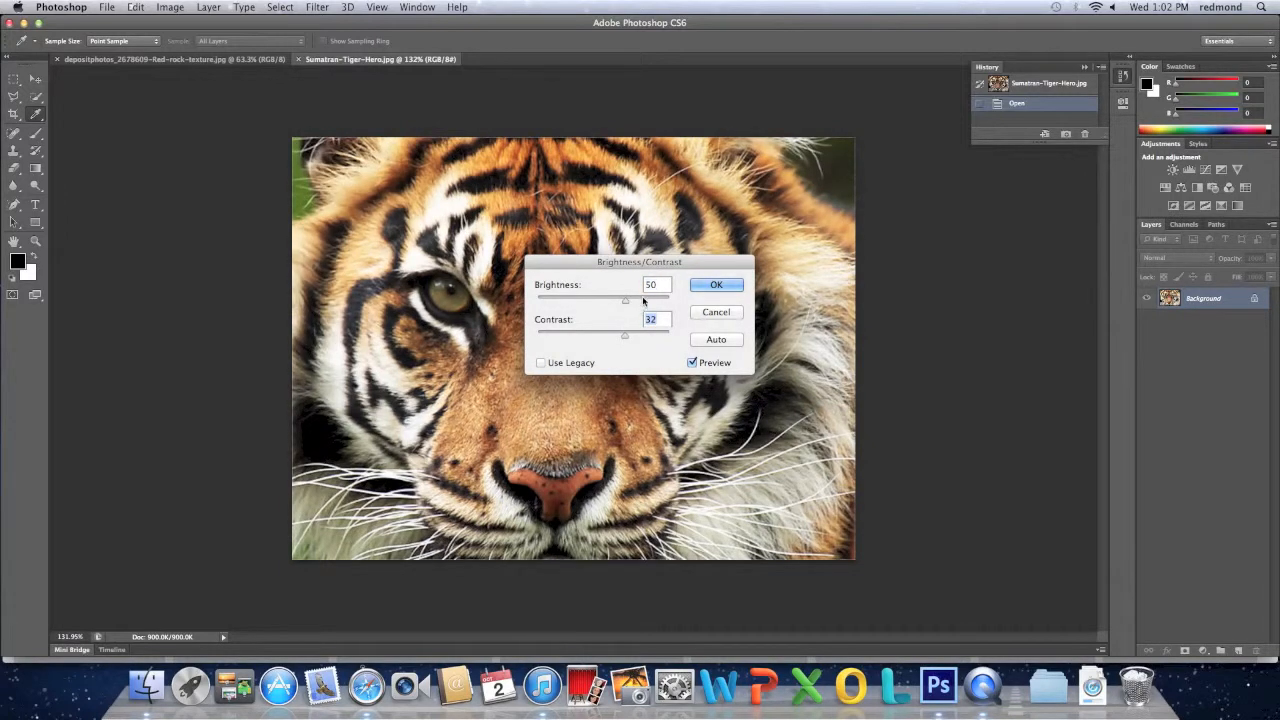
click(710, 289)
key(z)
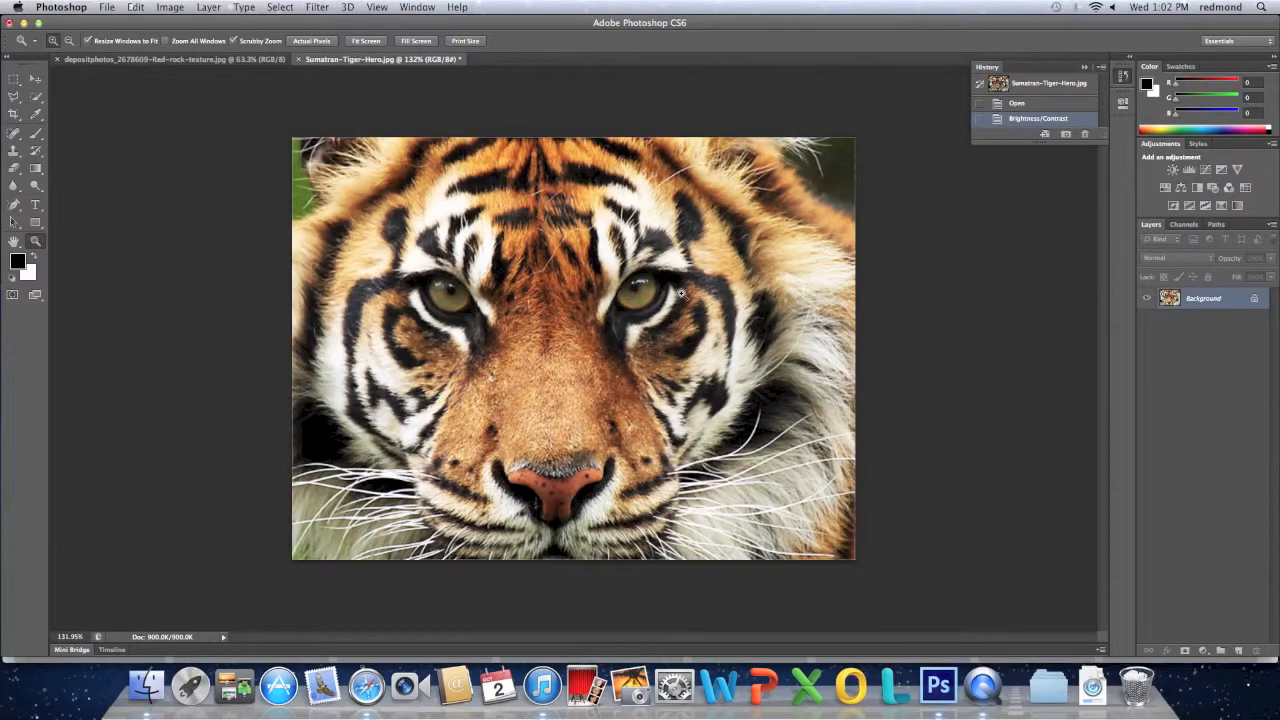
Step: Switch to Safari and look through the Google image results for Rock Textures
click(366, 686)
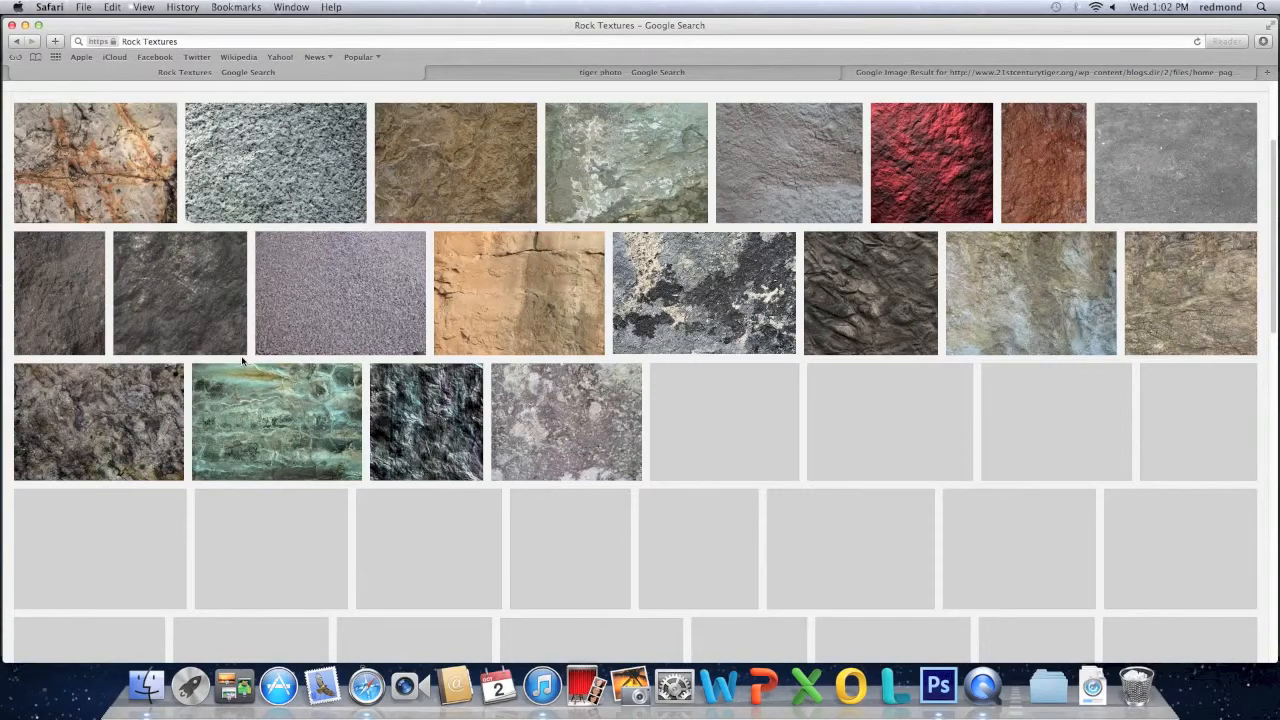
scroll(244, 358, up, 5)
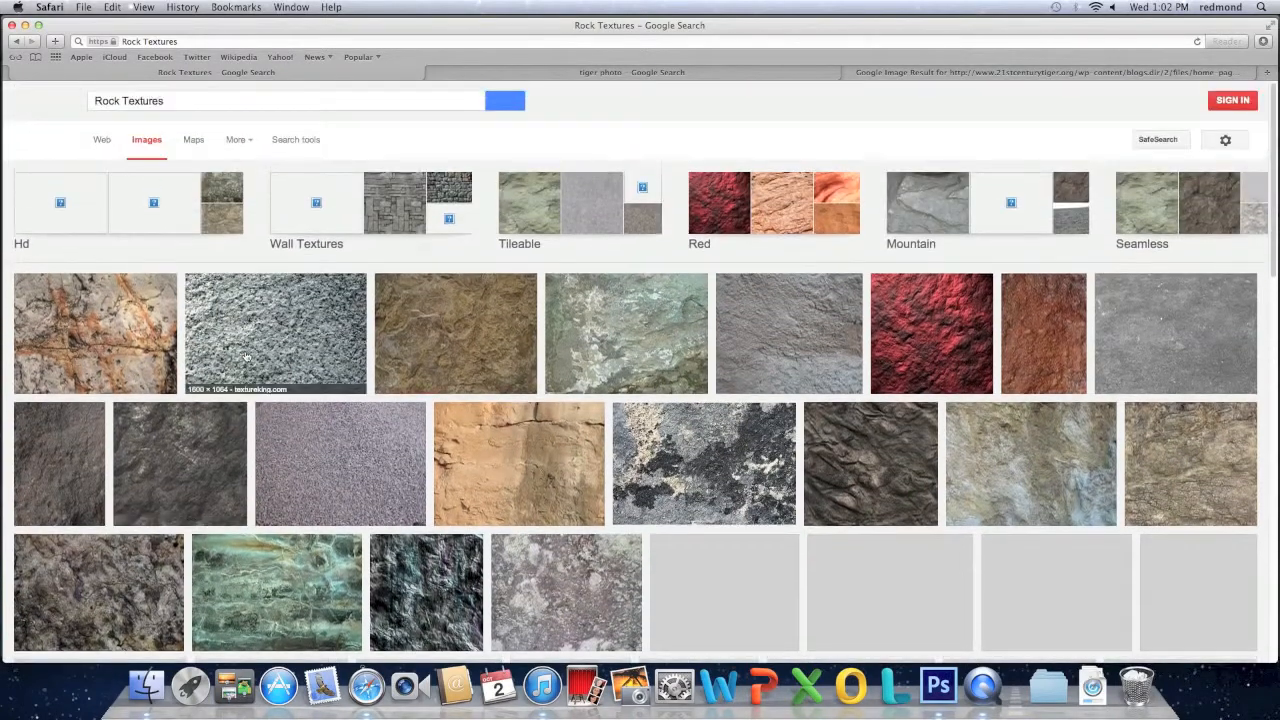
click(253, 100)
scroll(148, 290, down, 1)
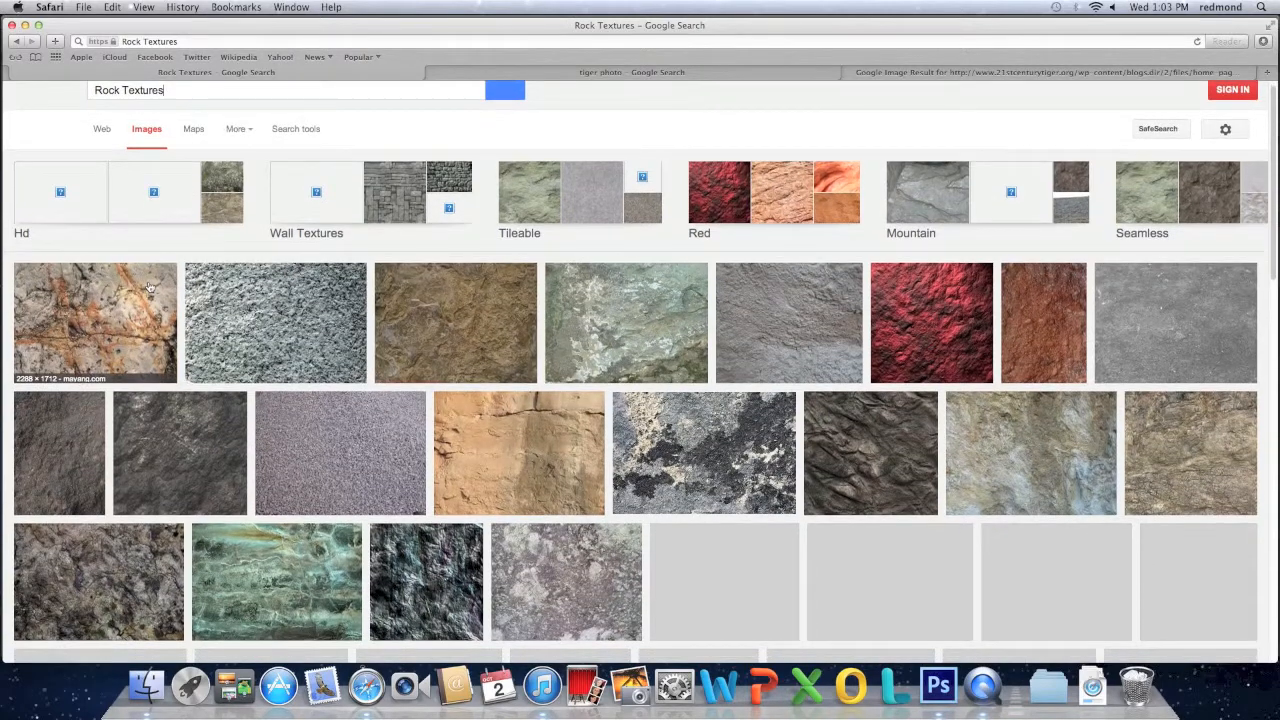
scroll(148, 290, down, 2)
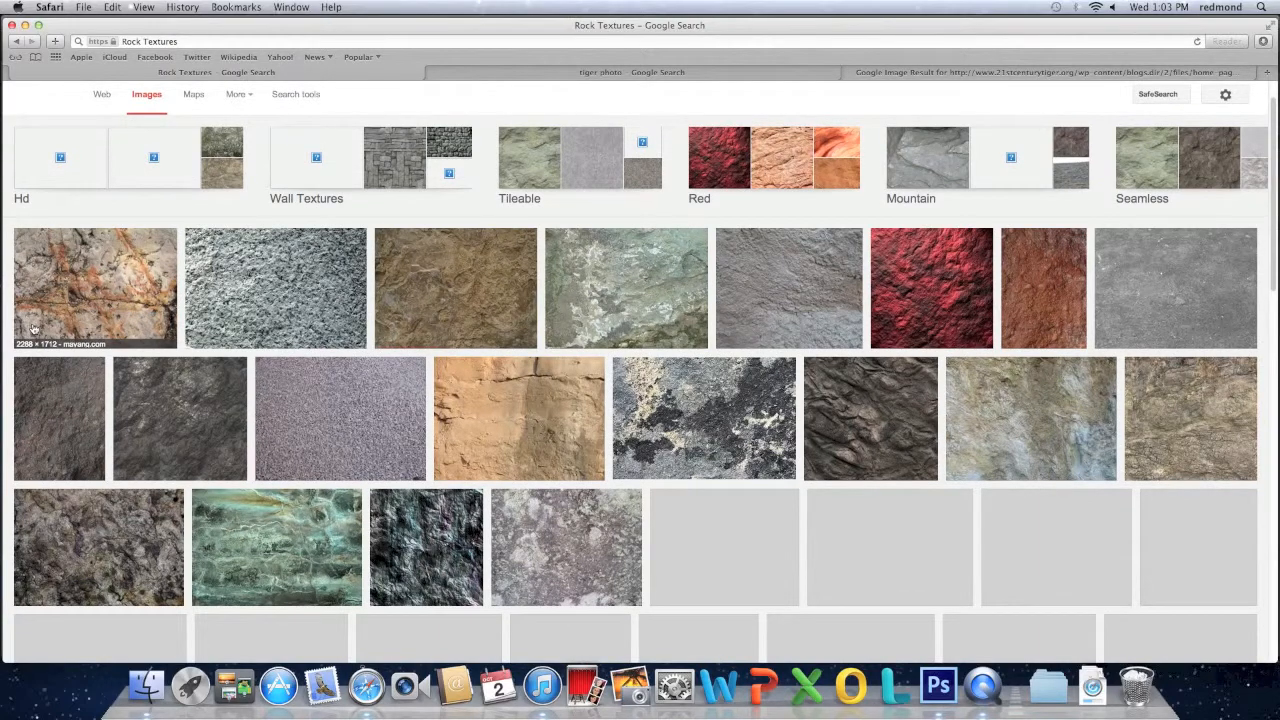
Step: Switch back to Photoshop and detach the red rock texture image into its own floating window
click(938, 685)
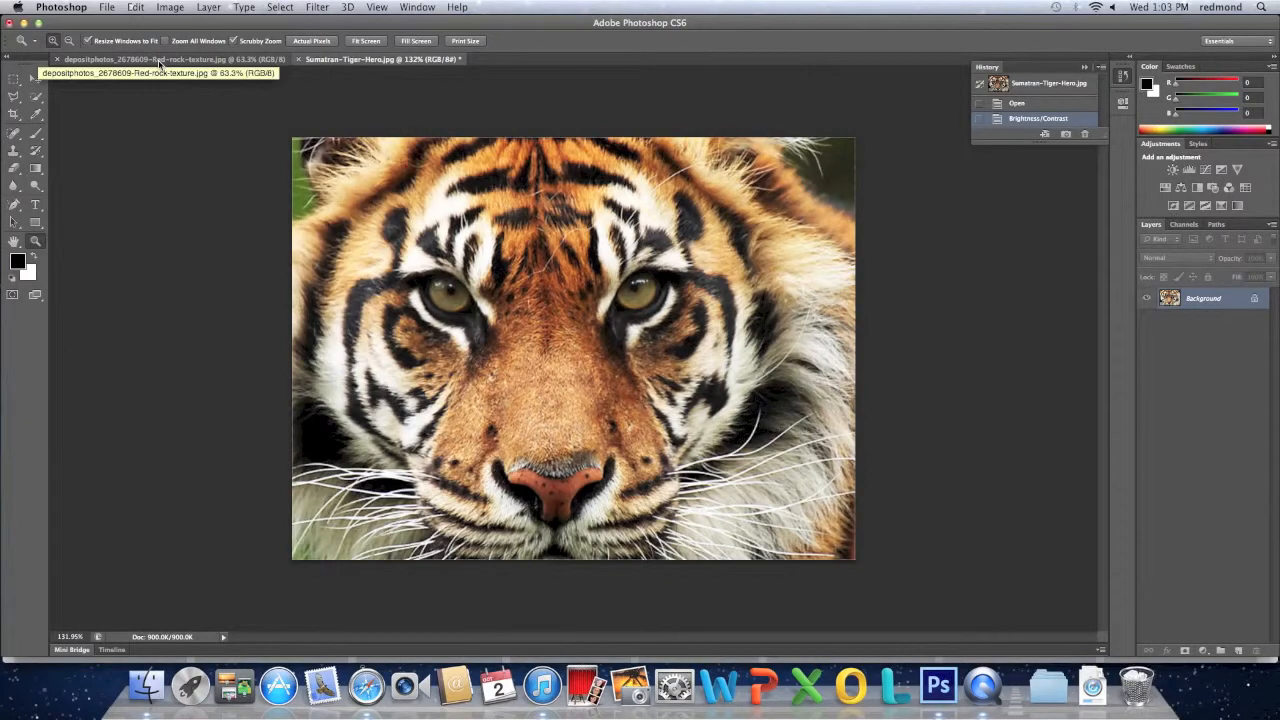
click(158, 62)
drag(534, 330, 586, 368)
click(42, 78)
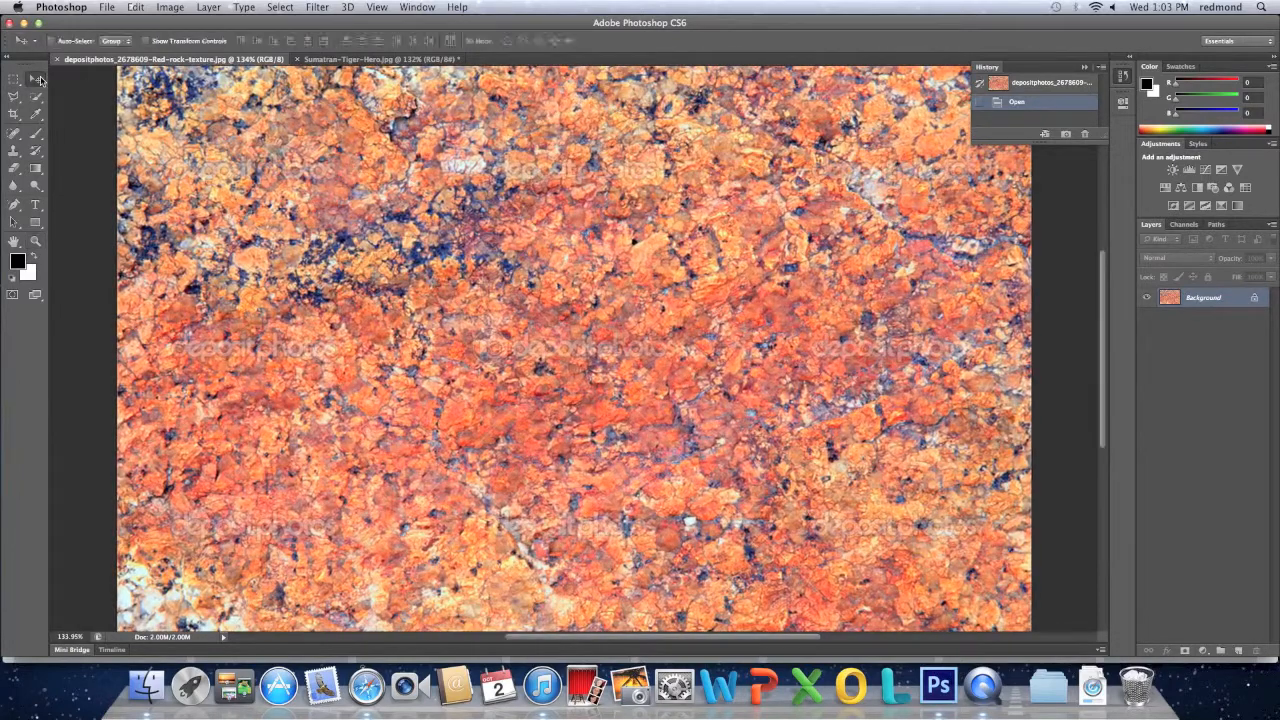
drag(98, 71, 104, 95)
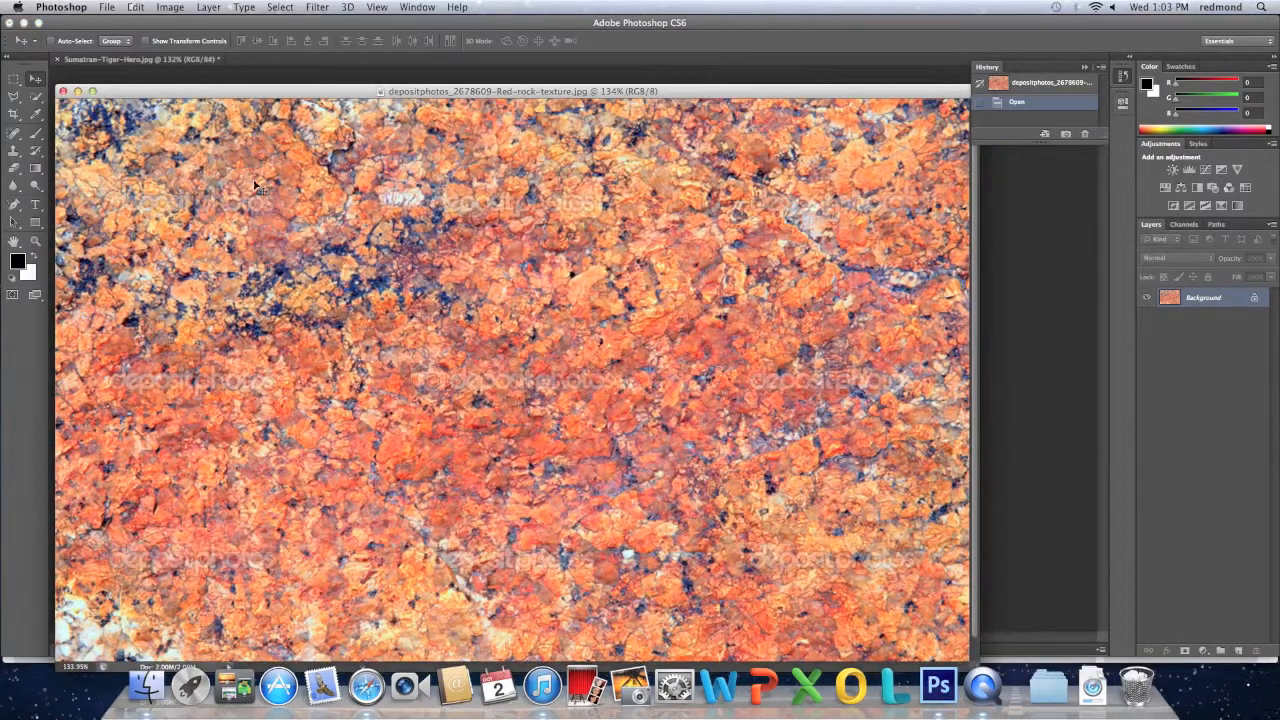
Step: Copy the rock texture into the tiger document as a new layer and position it to cover the whole canvas
drag(848, 272, 1000, 322)
mouse_move(723, 340)
mouse_down()
mouse_move(676, 308)
mouse_move(620, 304)
mouse_move(716, 323)
mouse_up()
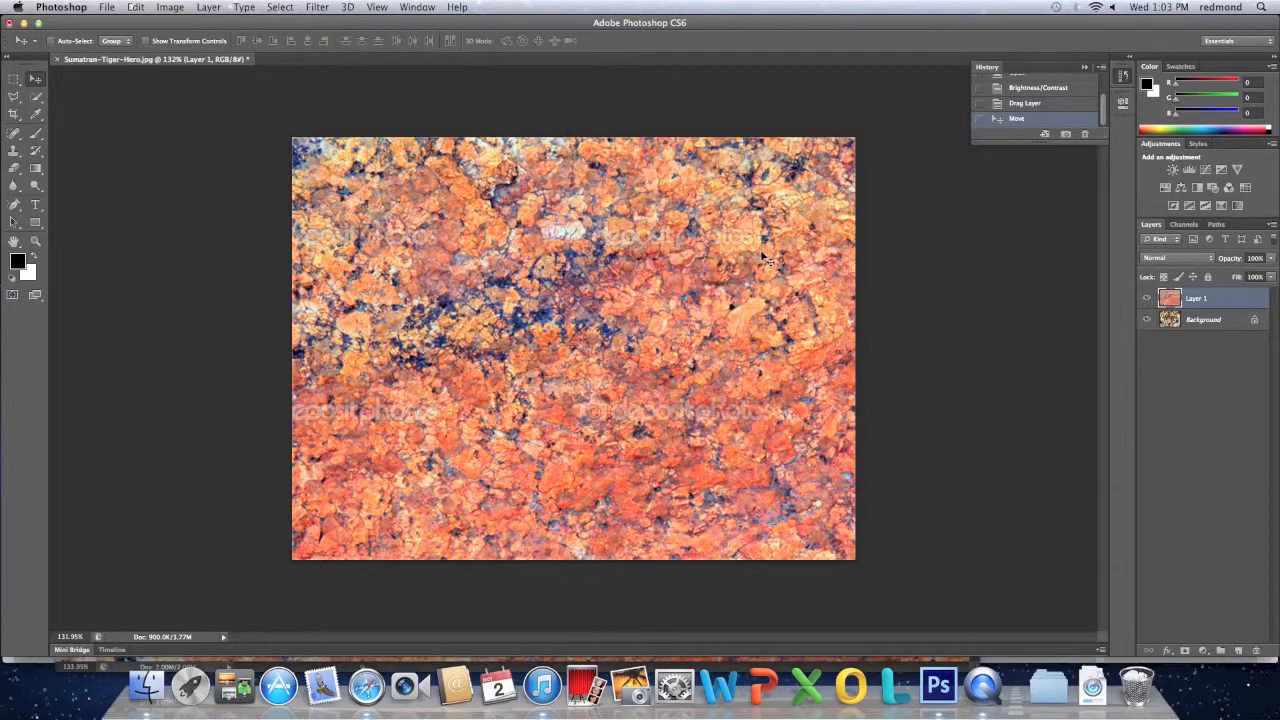
drag(763, 258, 745, 250)
Step: Rename the rock layer to Texture
double_click(1197, 299)
text(T)
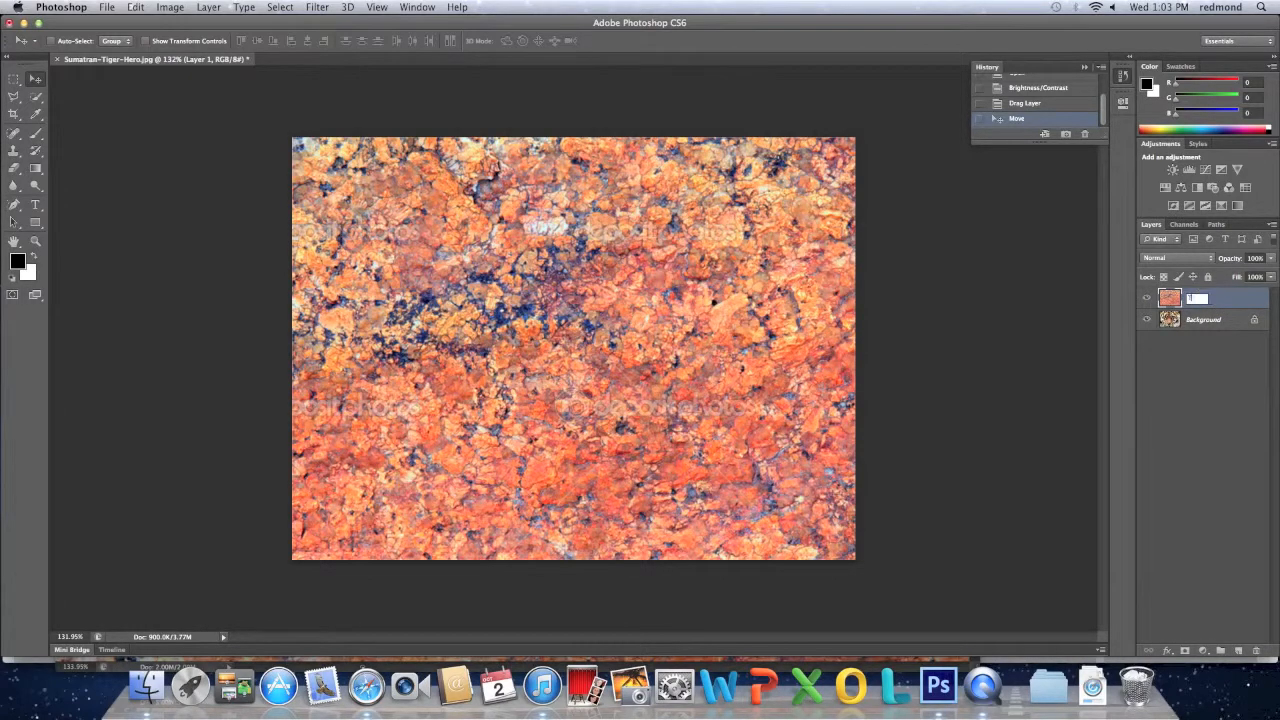
text(exture)
key(Return)
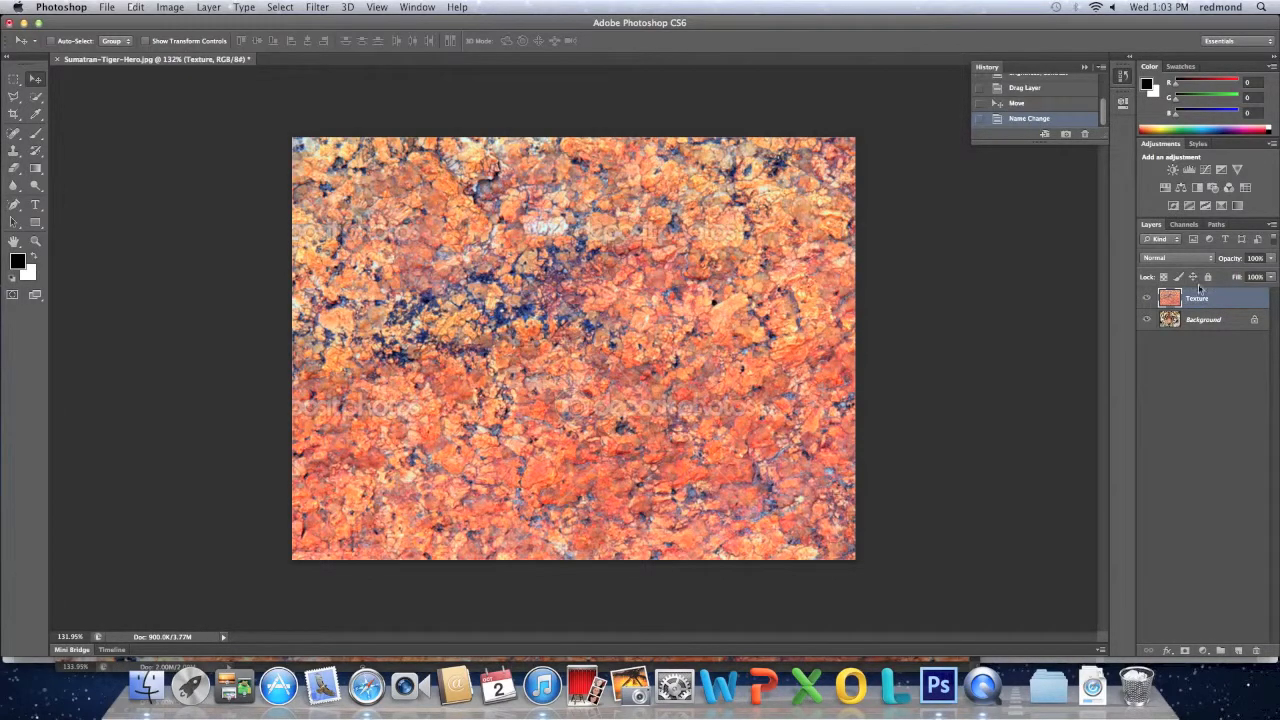
Step: Set the Texture layer's blend mode to Soft Light and shift the layer slightly up and left over the tiger
drag(801, 310, 772, 295)
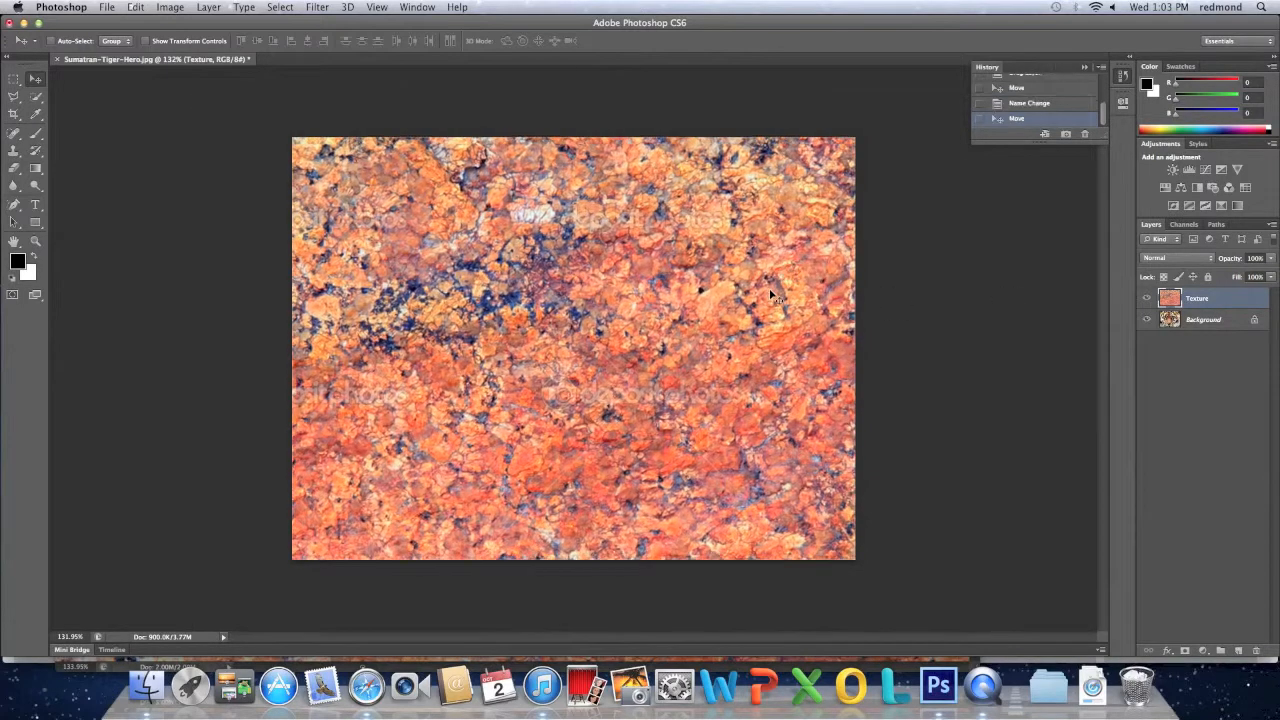
click(1164, 261)
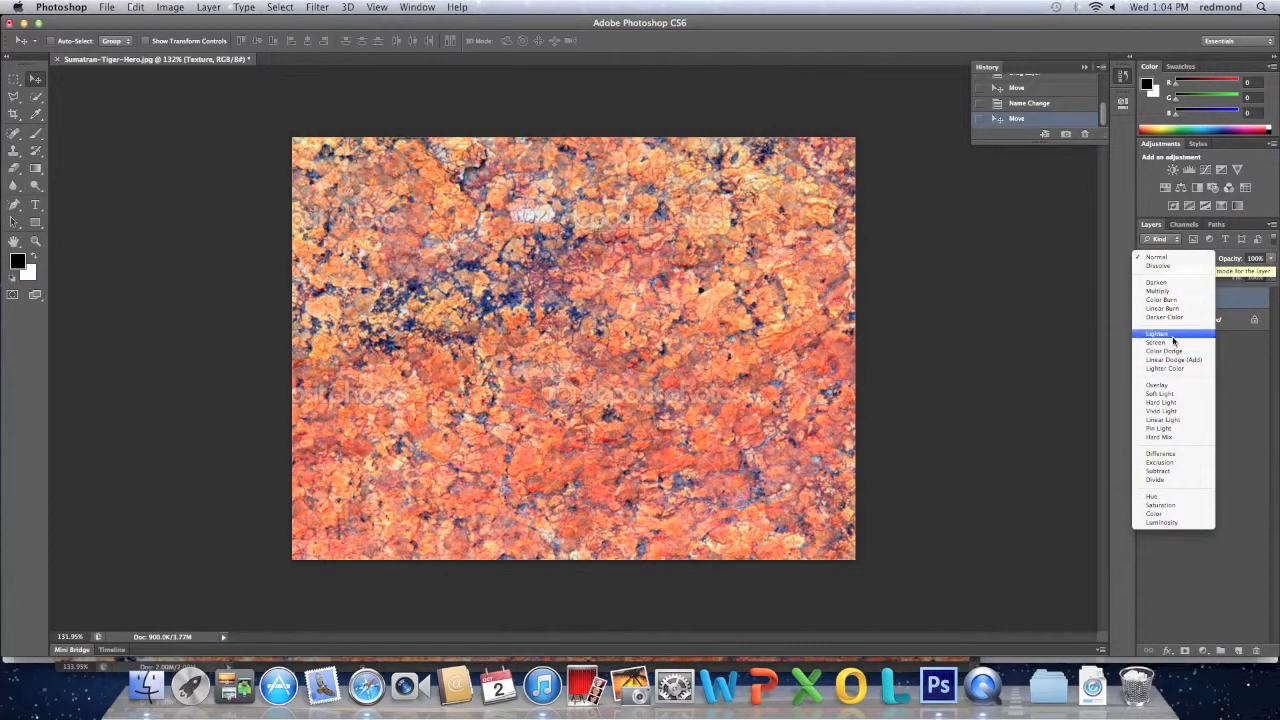
click(1174, 394)
drag(650, 318, 608, 298)
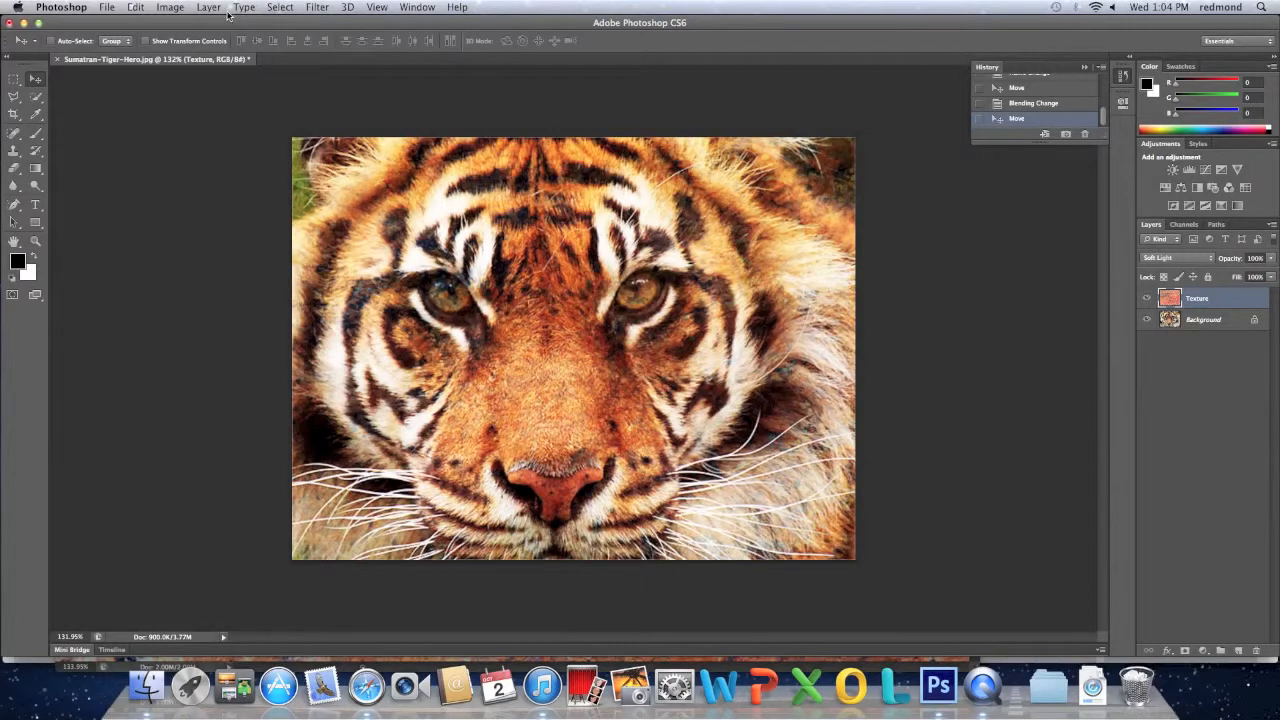
Step: Increase the Texture layer's contrast with a Brightness/Contrast adjustment
click(209, 8)
mouse_move(170, 10)
mouse_move(275, 48)
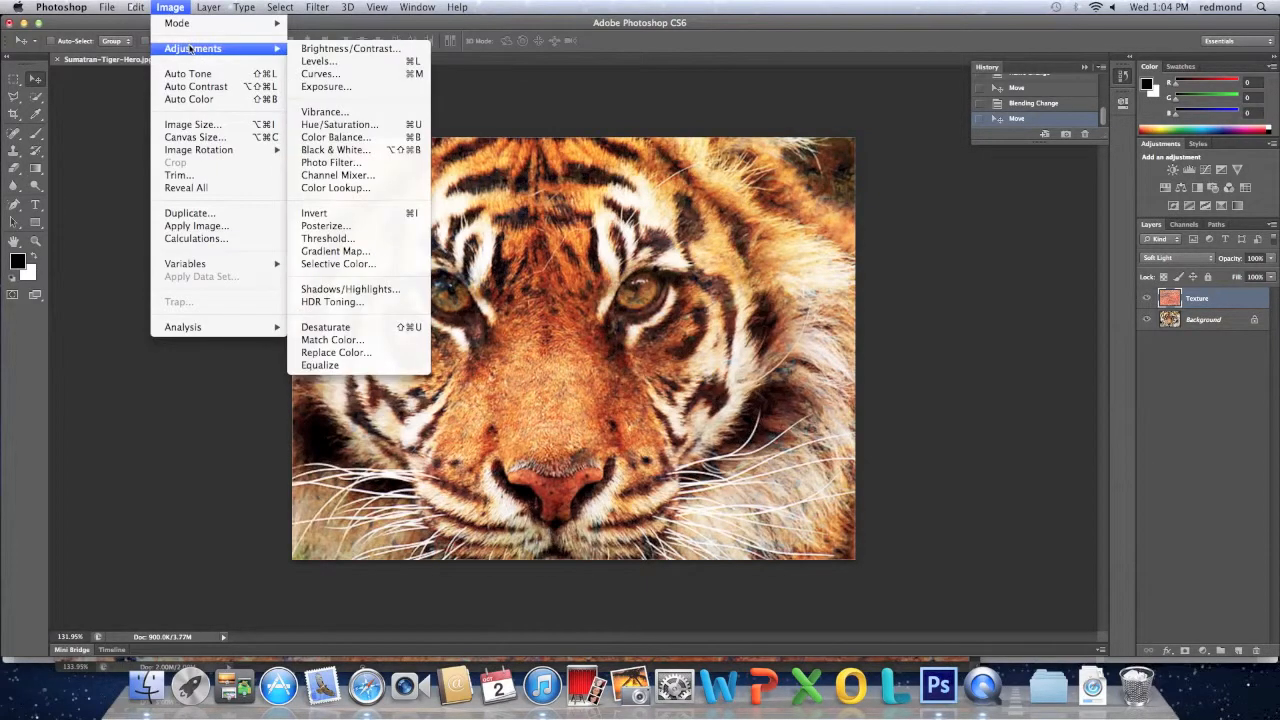
click(350, 48)
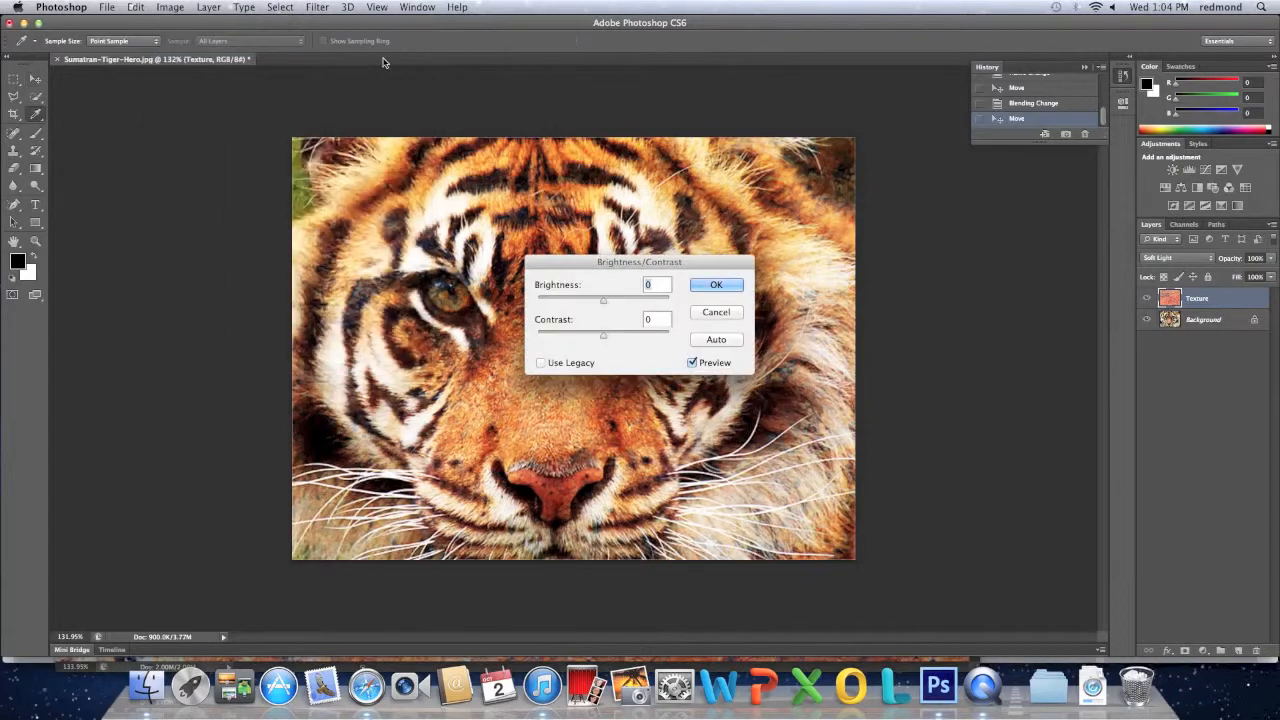
drag(603, 337, 626, 338)
click(716, 285)
Step: Desaturate the Texture layer with a Hue/Saturation adjustment, setting saturation to -74
click(178, 8)
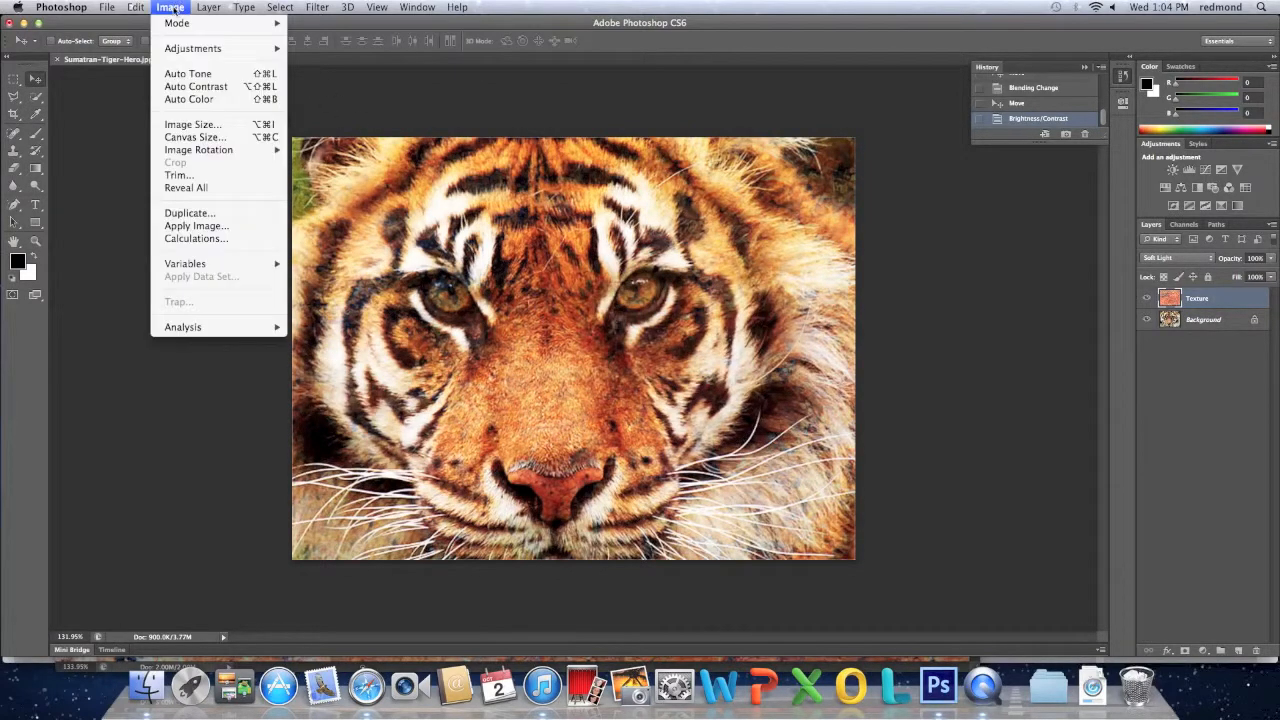
mouse_move(205, 50)
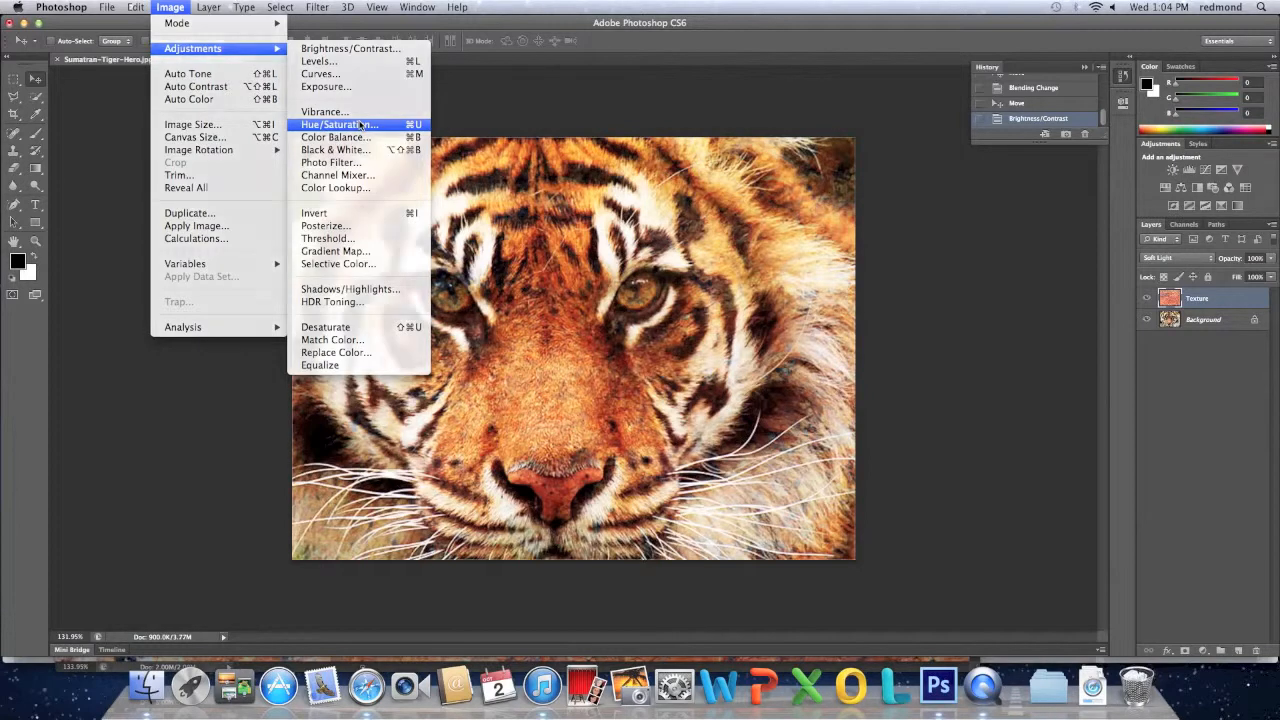
click(360, 124)
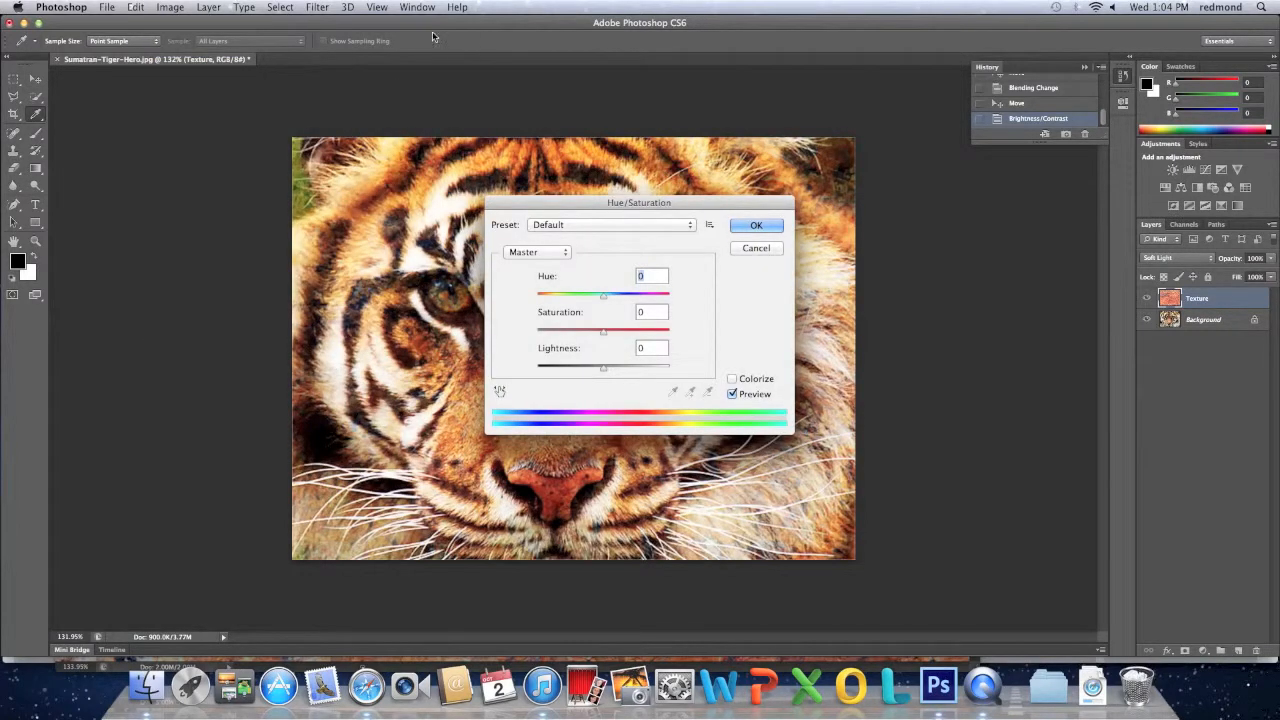
drag(602, 209, 742, 192)
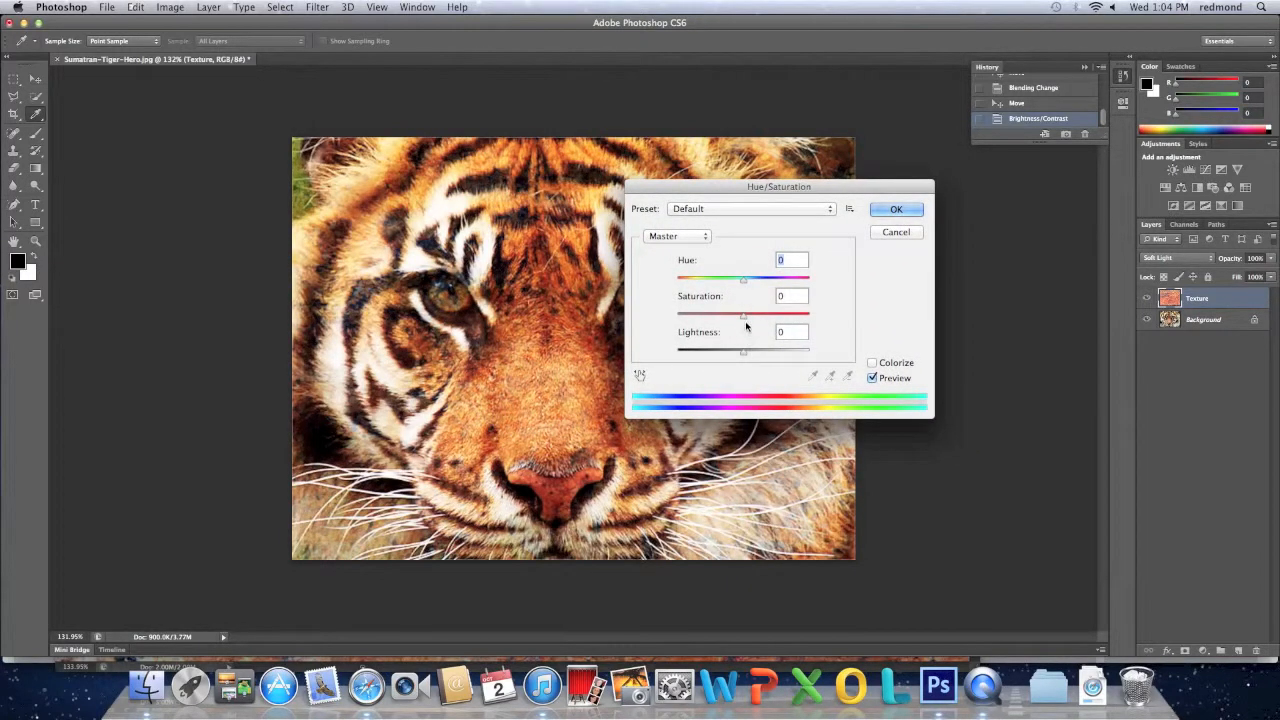
drag(745, 316, 692, 321)
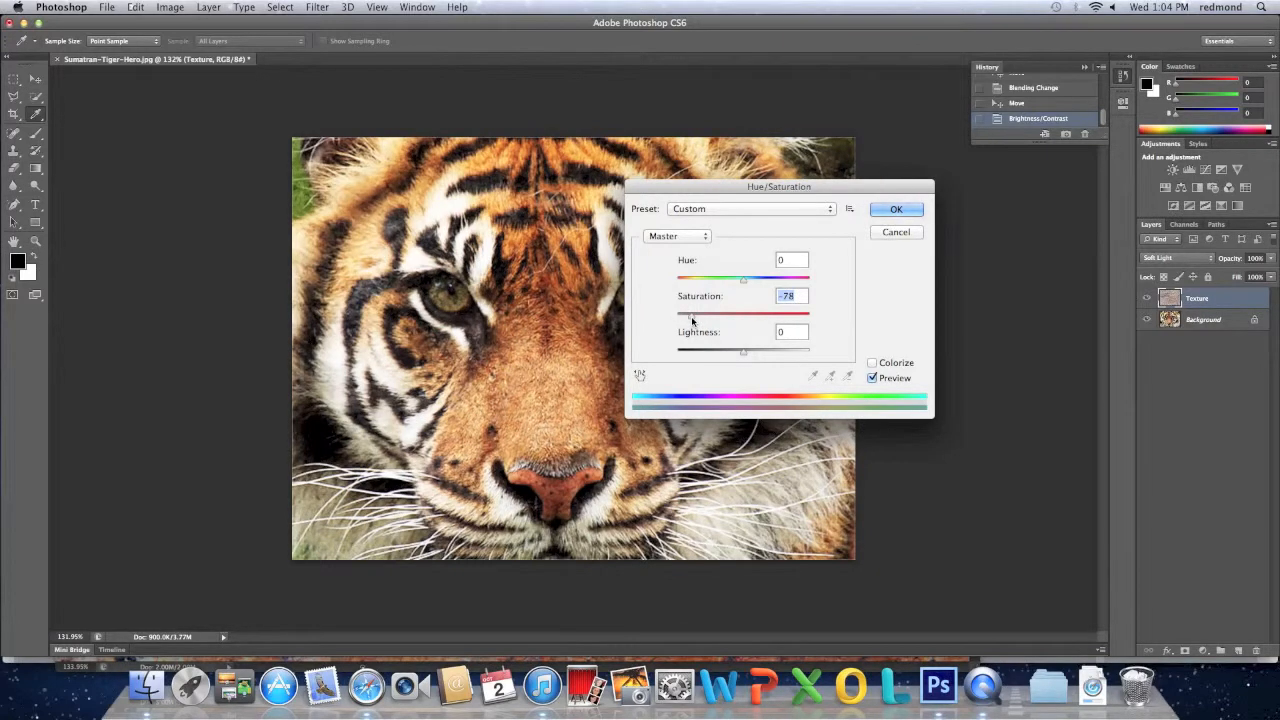
drag(768, 194, 713, 339)
drag(640, 465, 642, 466)
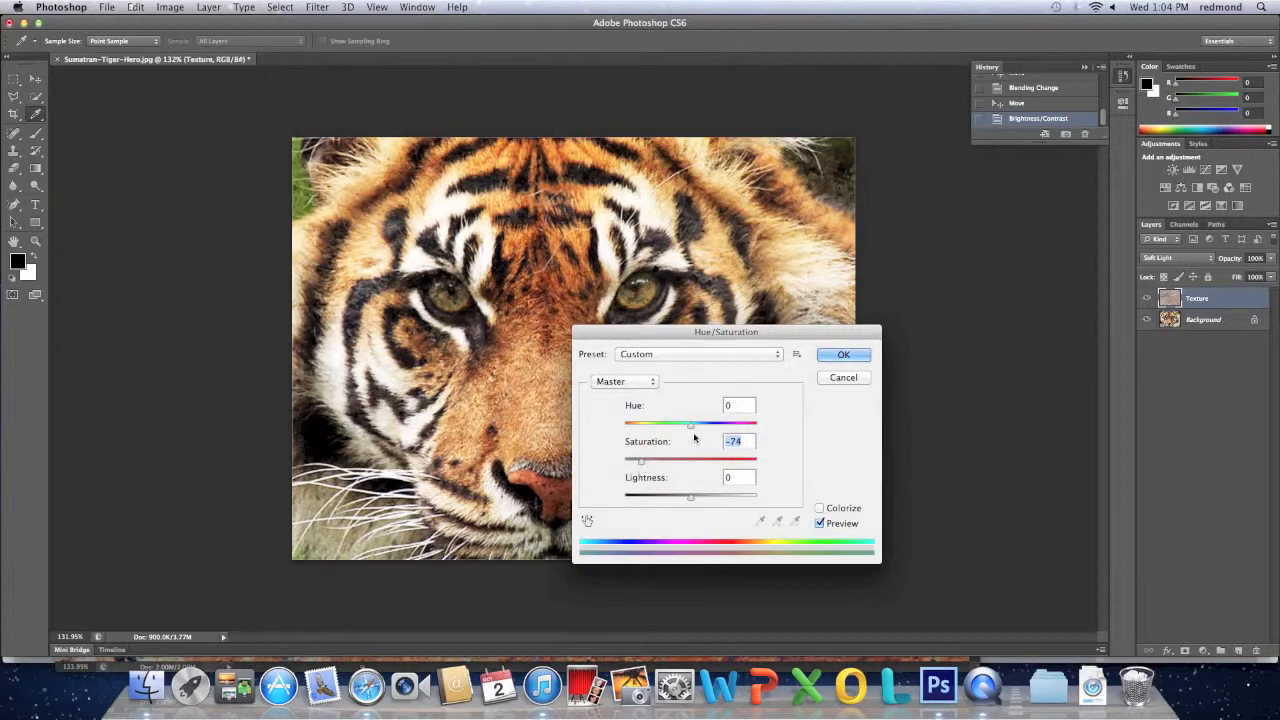
click(837, 356)
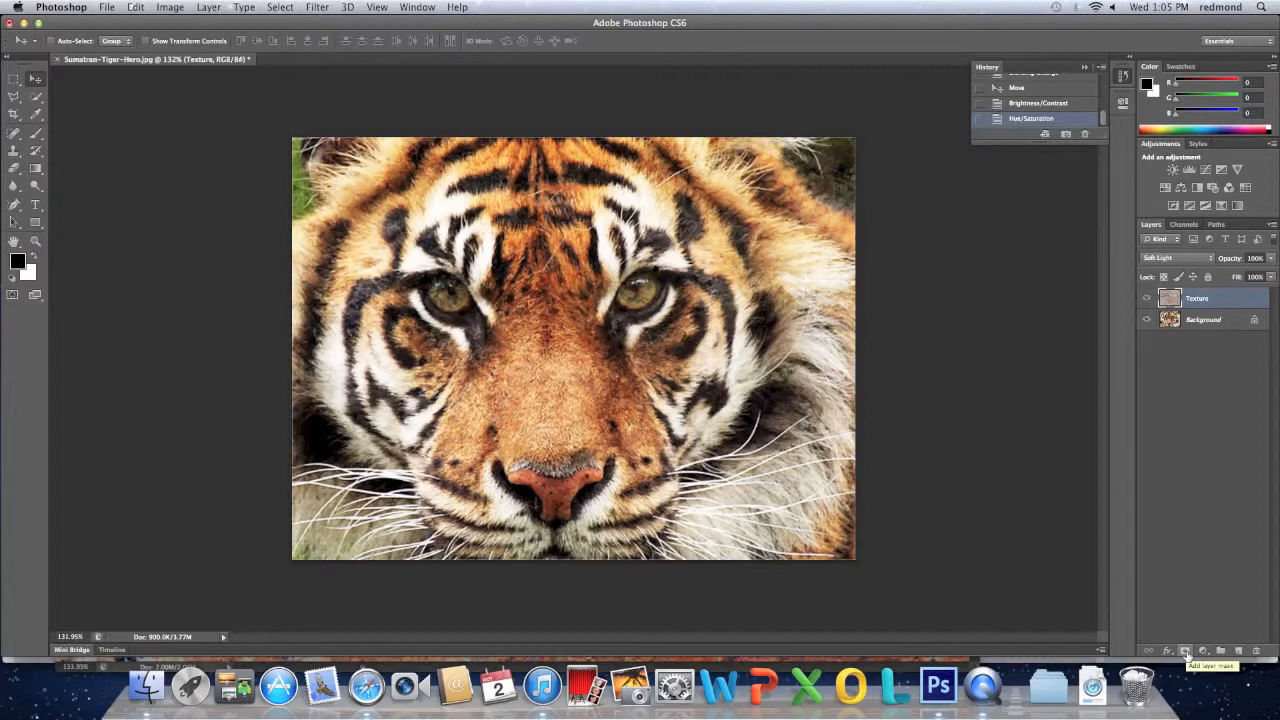
Step: Add a layer mask to the Texture layer and ready a soft 165 px Brush at 20% opacity
click(1185, 651)
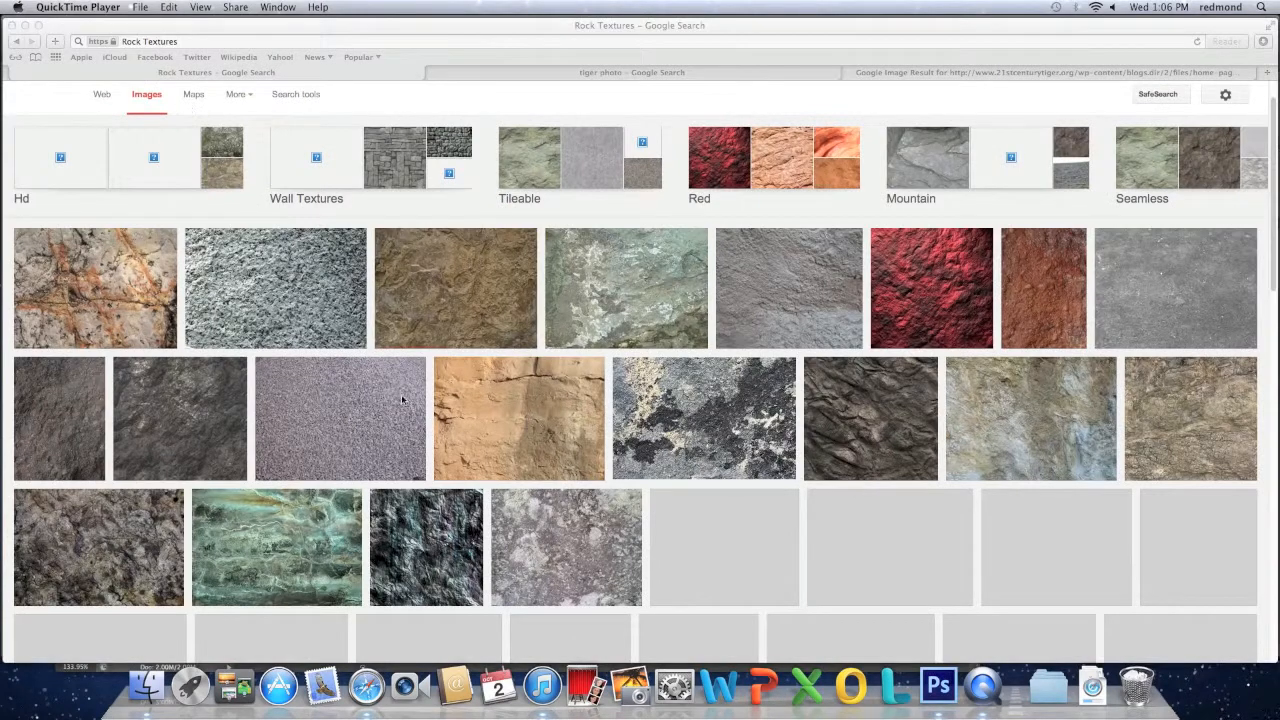
click(938, 686)
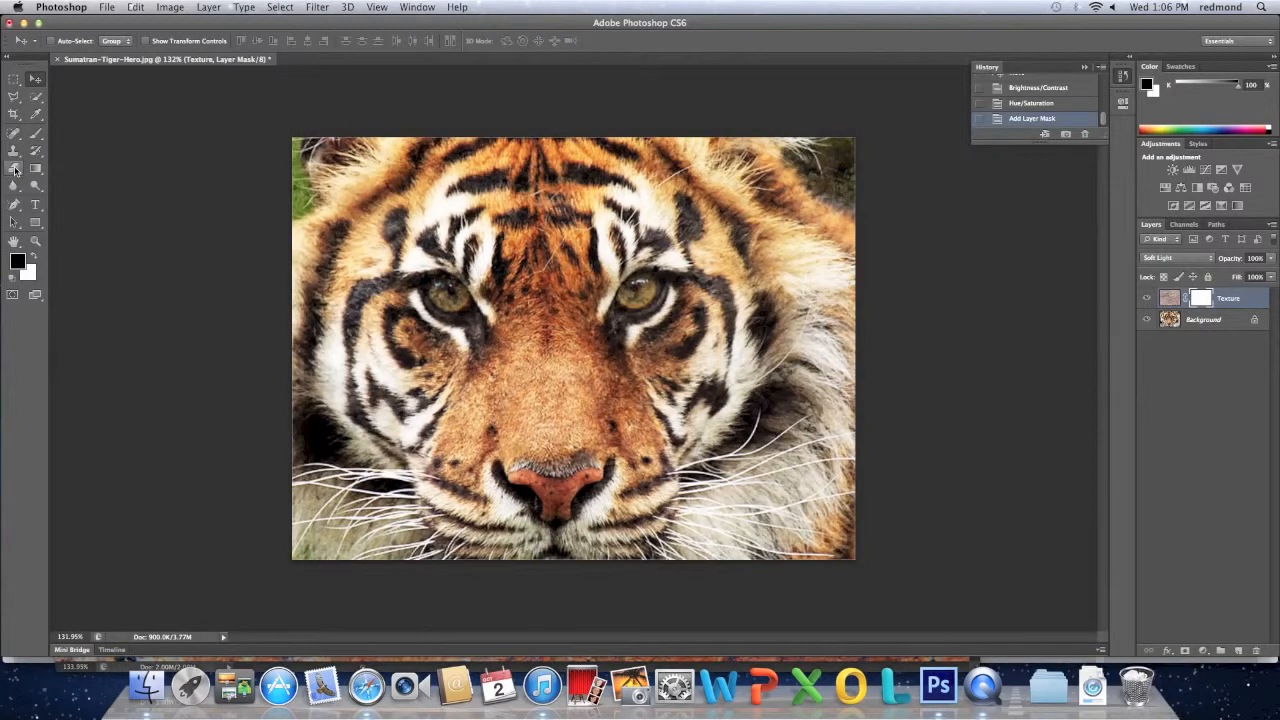
click(36, 133)
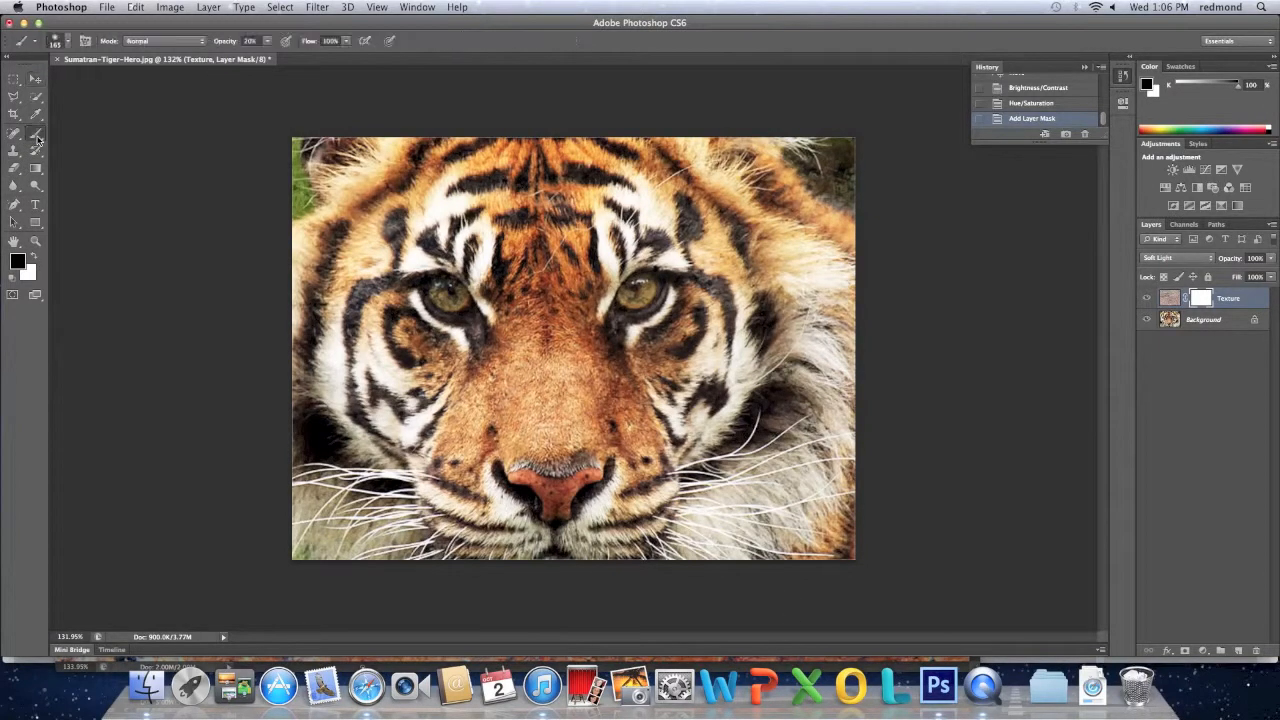
click(67, 42)
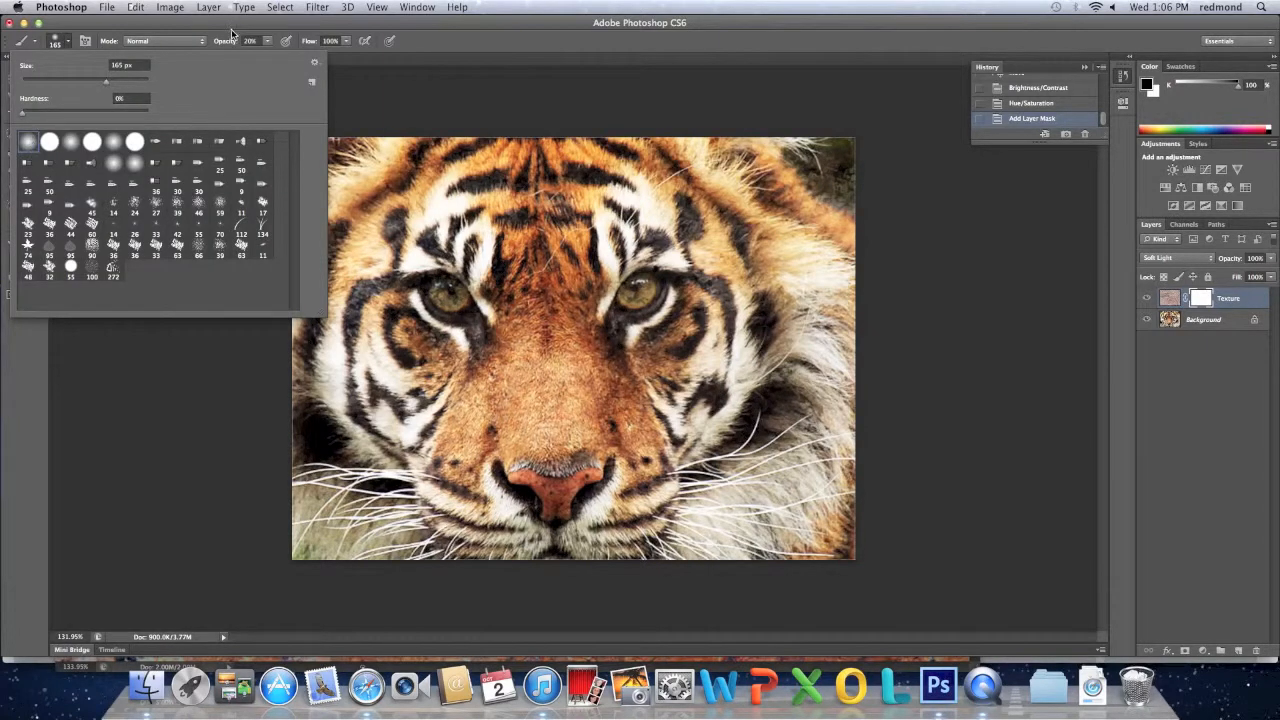
click(265, 47)
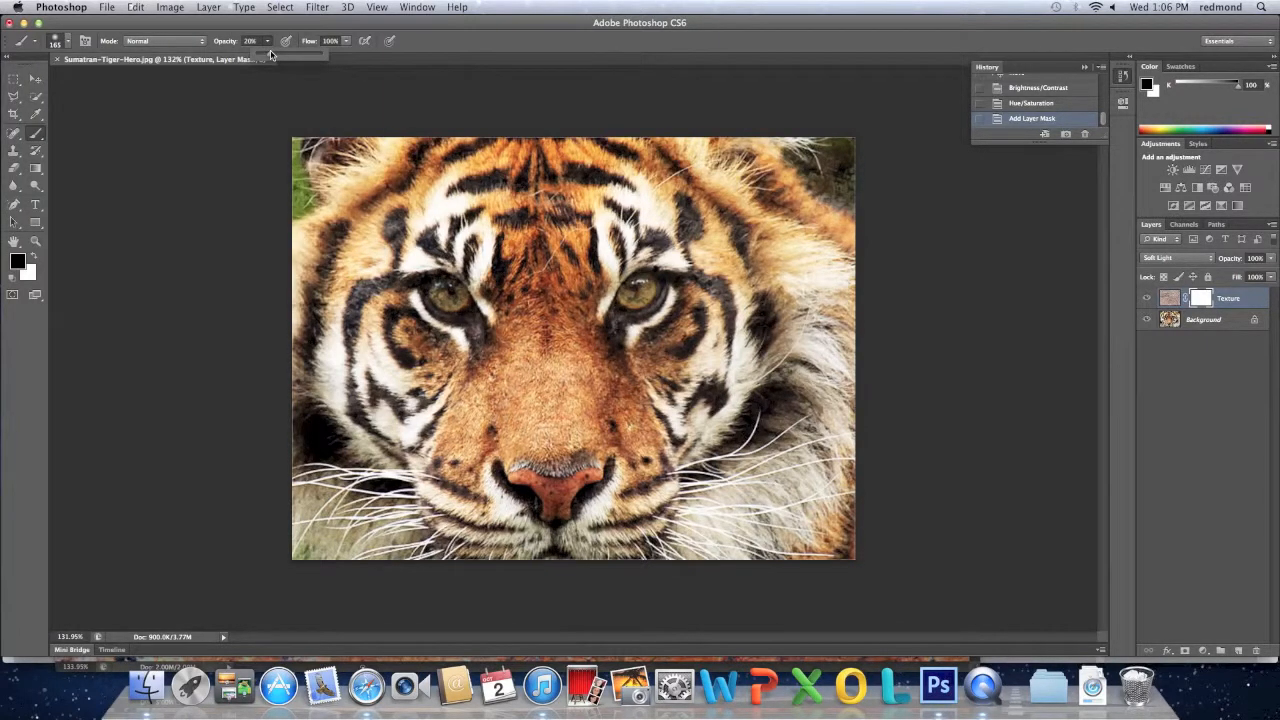
drag(271, 58, 274, 58)
Step: Paint black on the Texture layer's mask over the tiger's left-hand eye to reduce the texture there
click(472, 306)
click(469, 306)
click(464, 306)
click(446, 306)
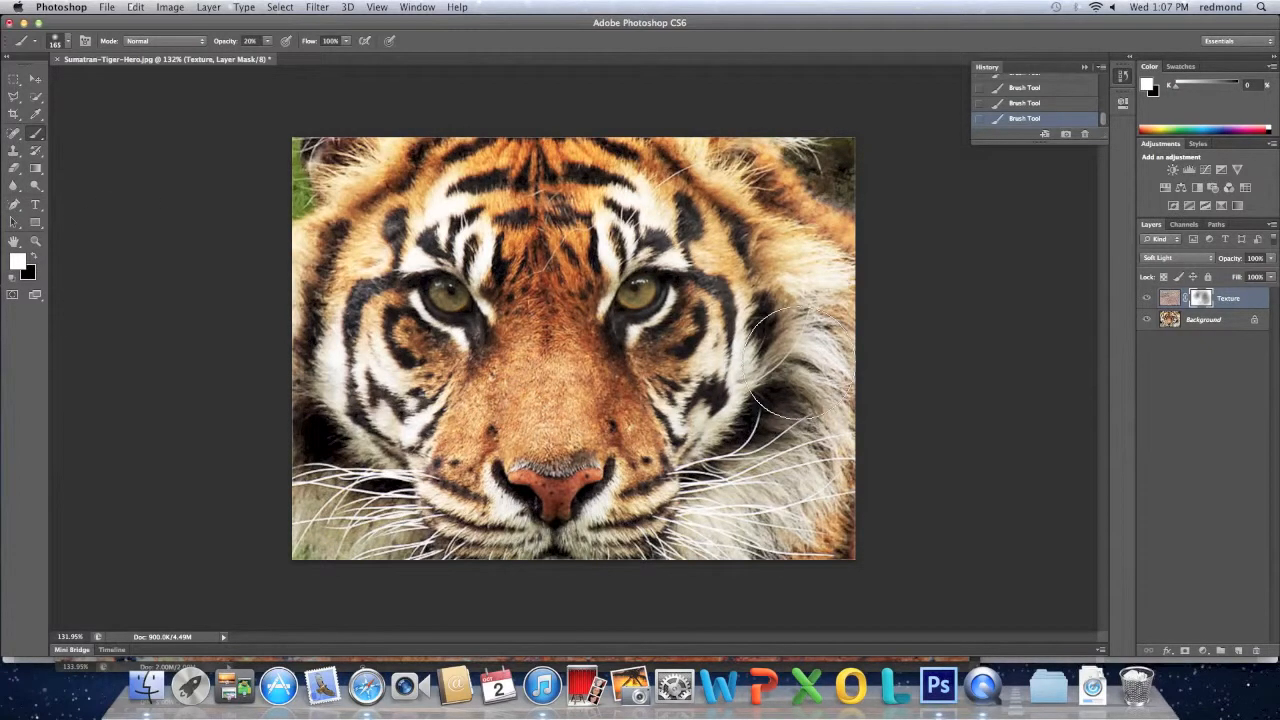
Step: Select the Texture and Background layers together and merge them into one layer
click(1240, 322)
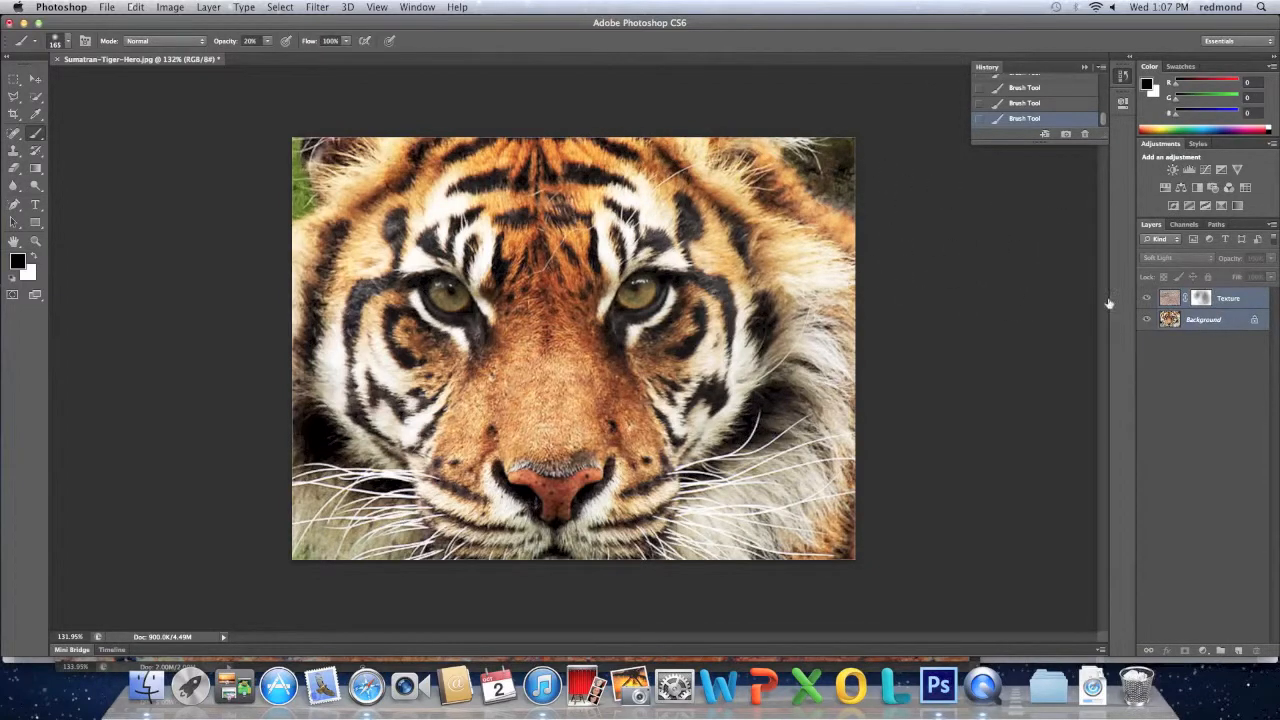
right_click(1217, 321)
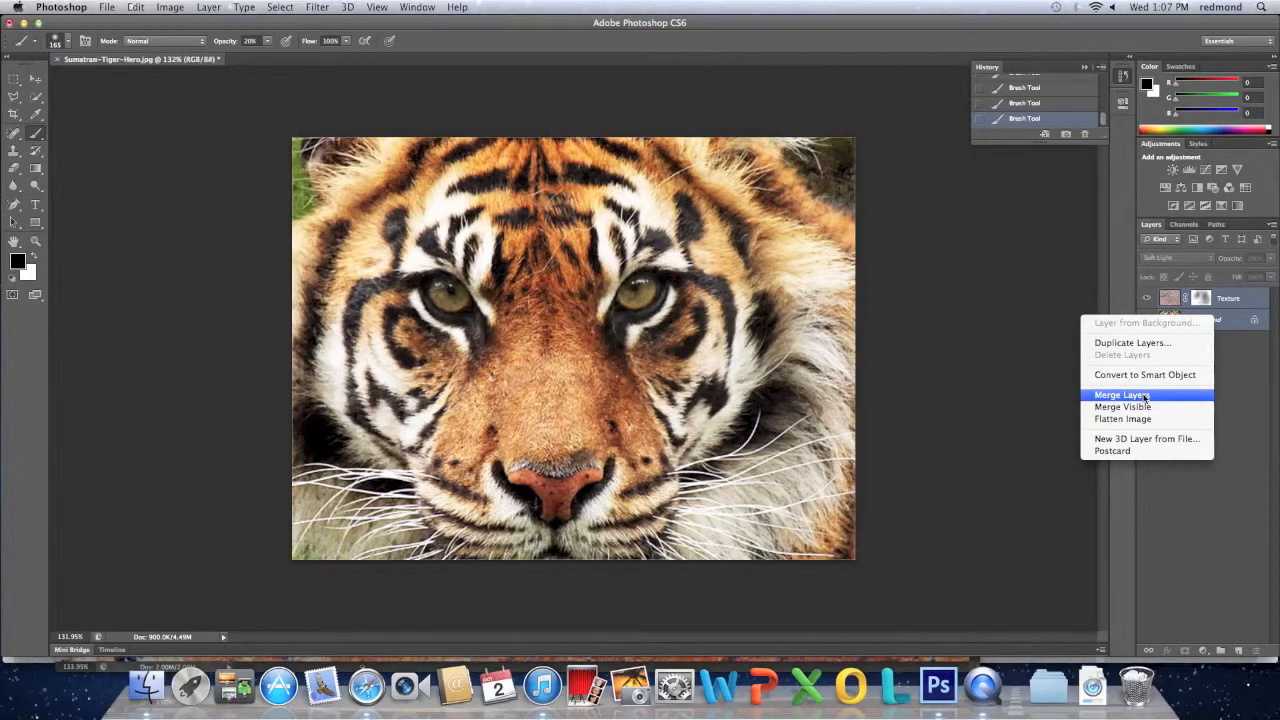
click(1145, 396)
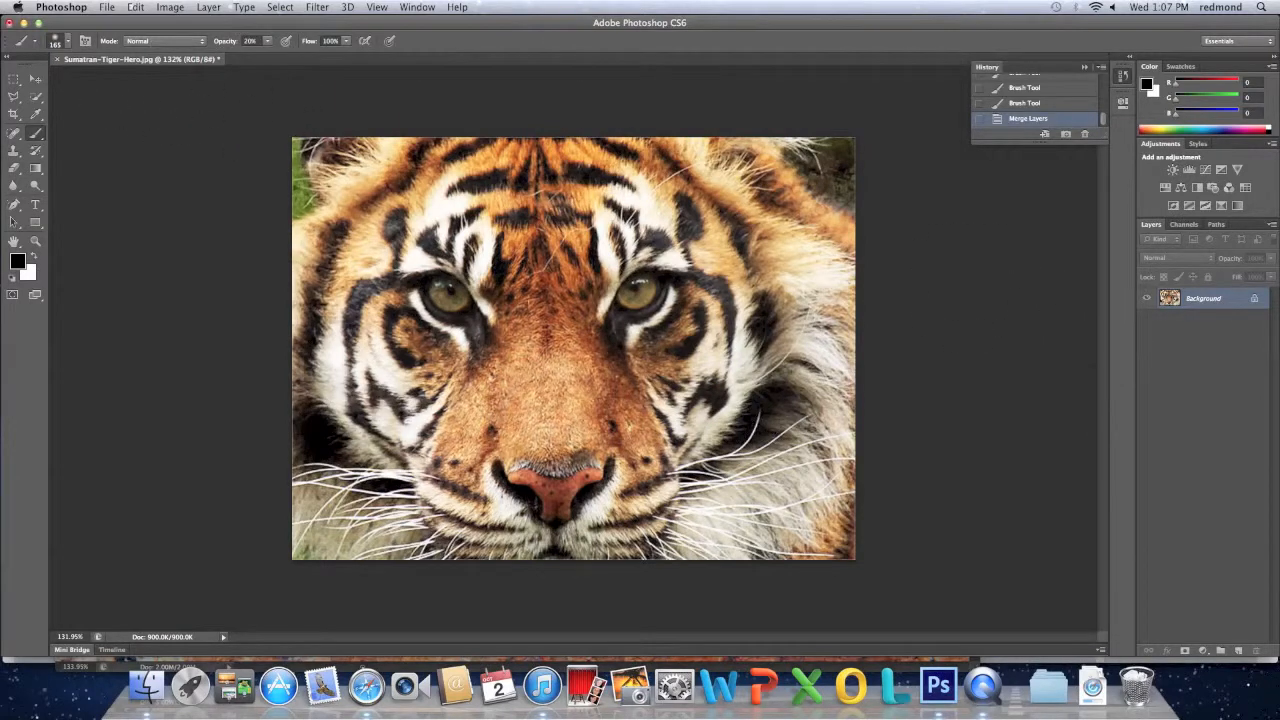
click(170, 7)
mouse_move(61, 7)
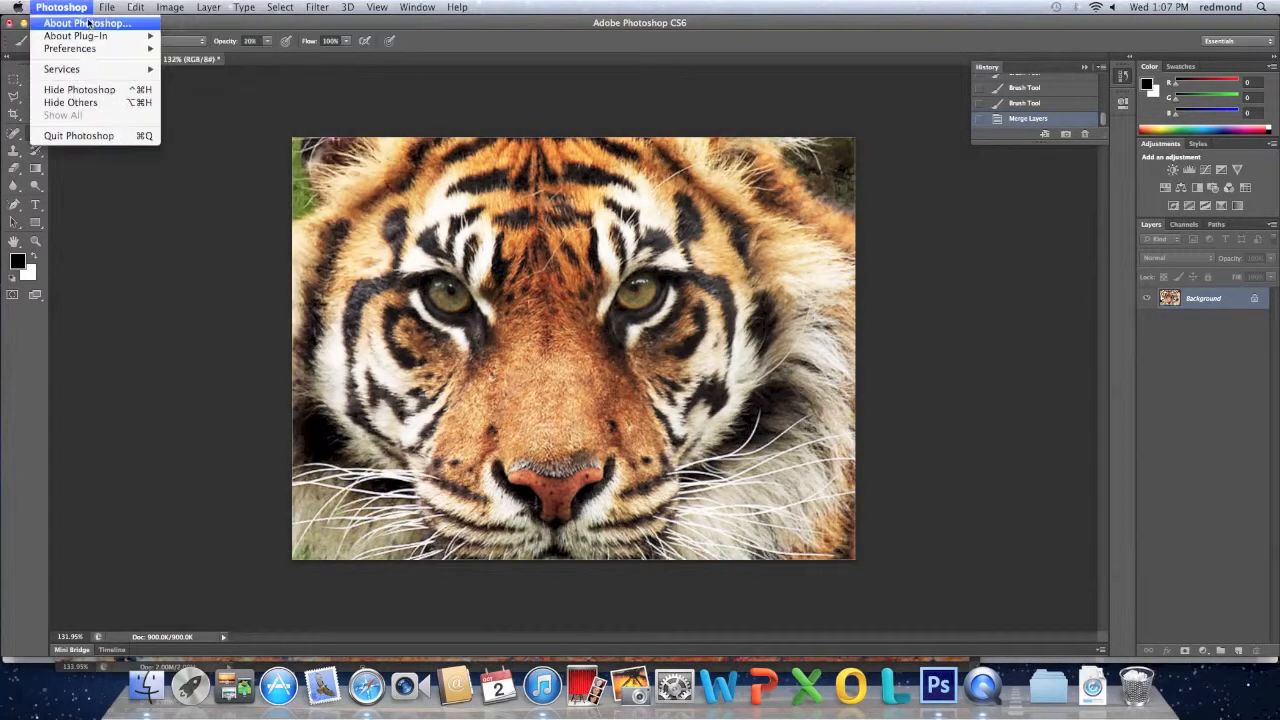
mouse_move(106, 7)
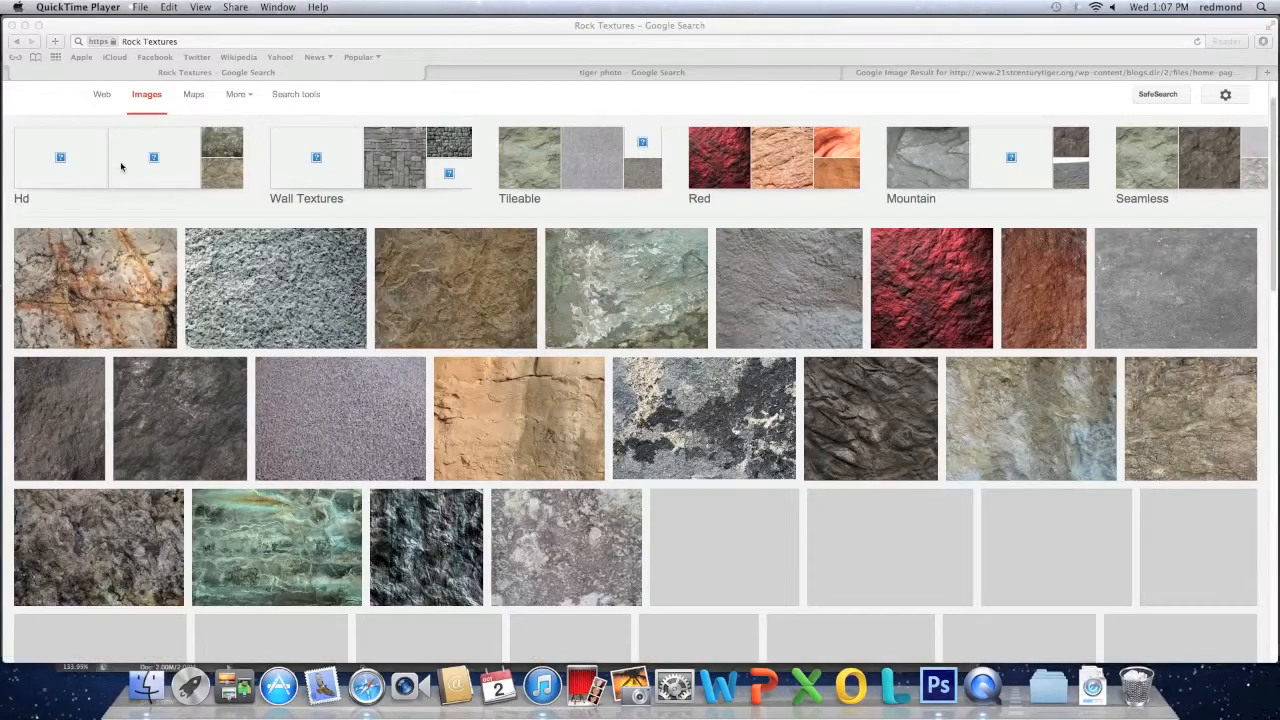
click(950, 694)
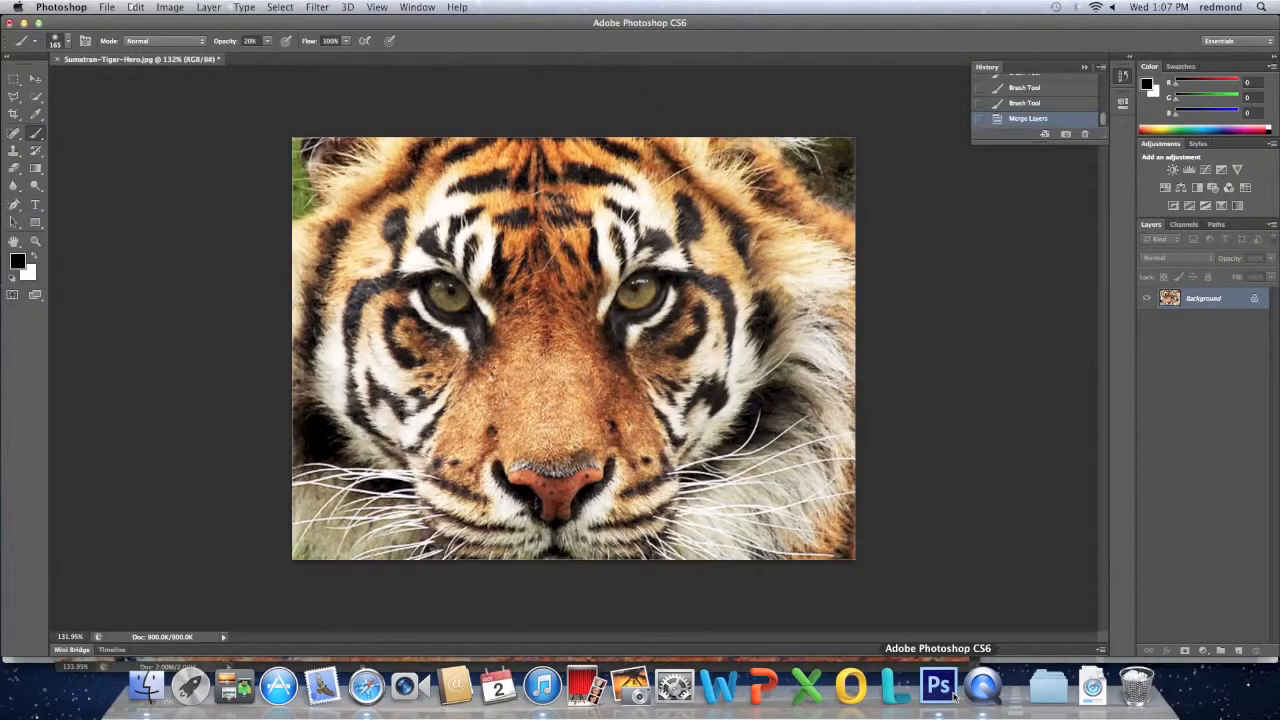